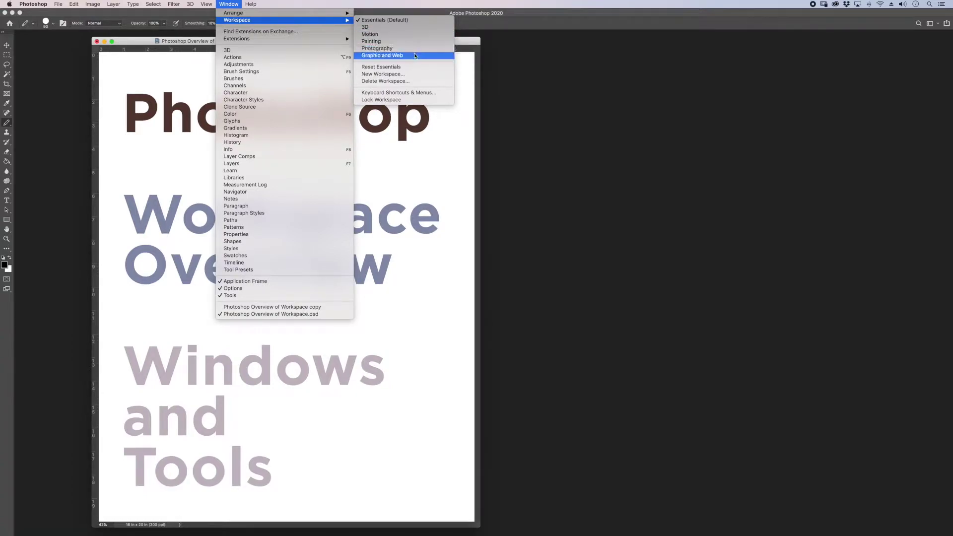
Step: Display the Adjustments panel and place it in the empty area beside the document window
mouse_move(245, 42)
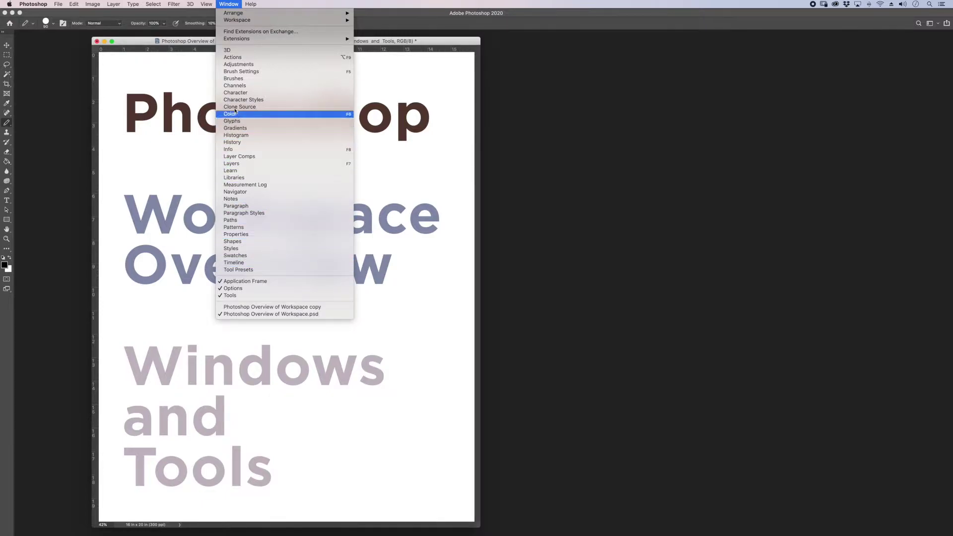
click(247, 67)
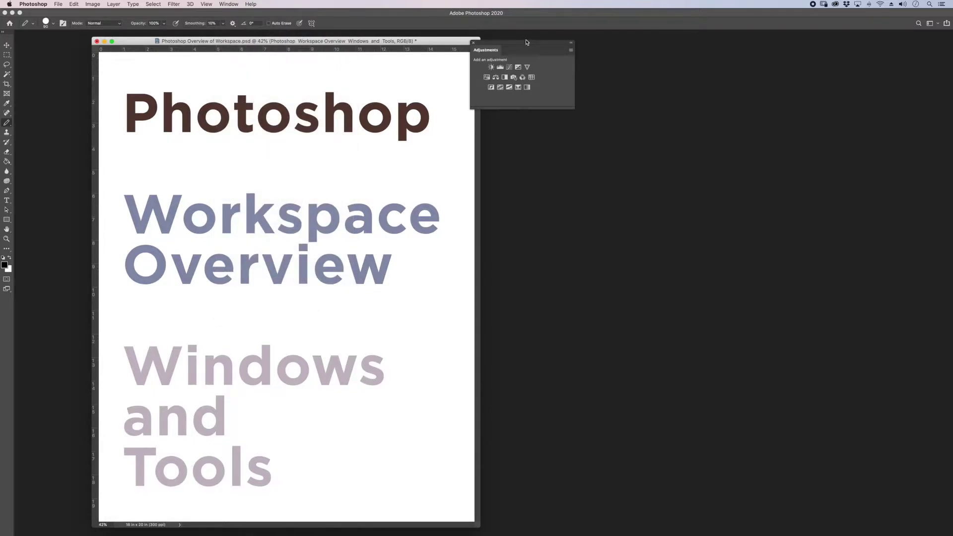
drag(553, 48, 563, 56)
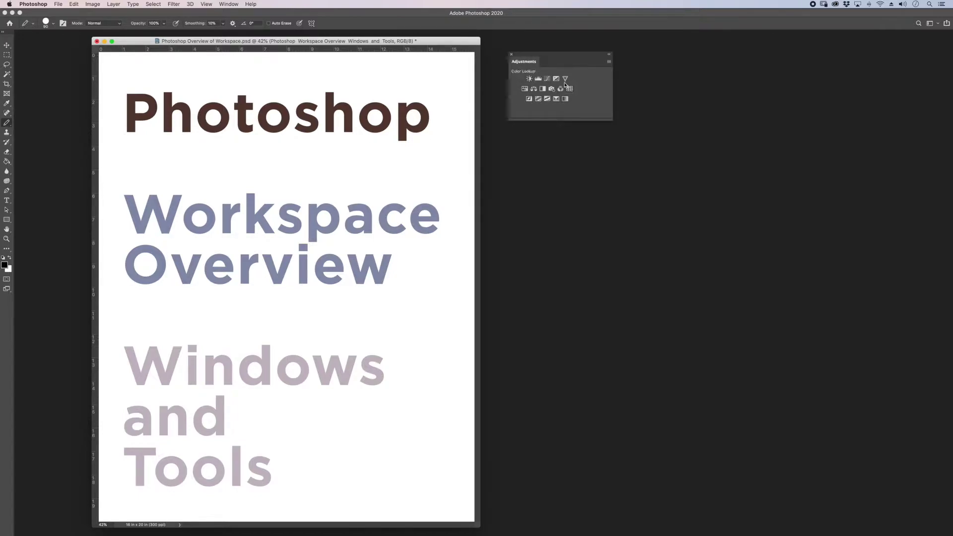
Step: Review the adjustment types listed in the Adjustments panel's options and compare them with the Image adjustments
click(609, 62)
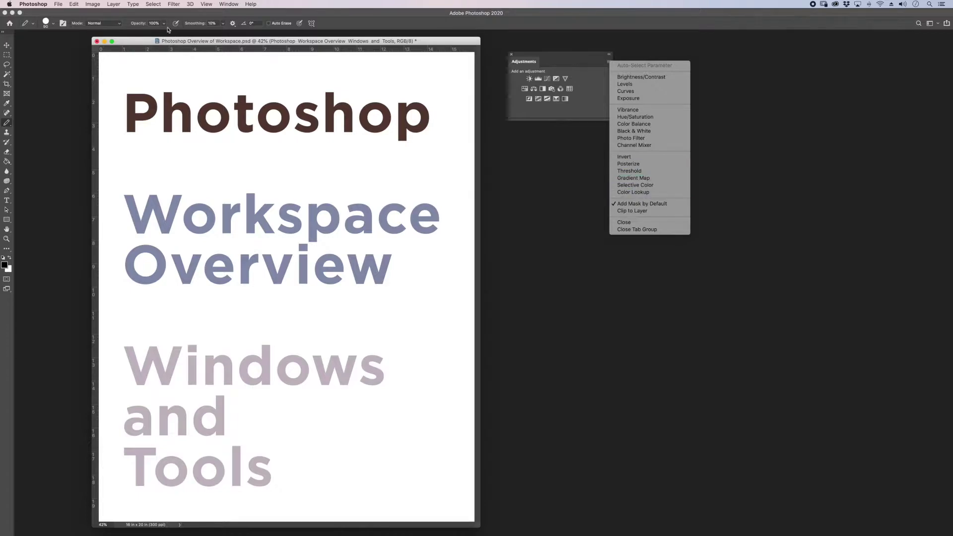
click(98, 3)
click(93, 4)
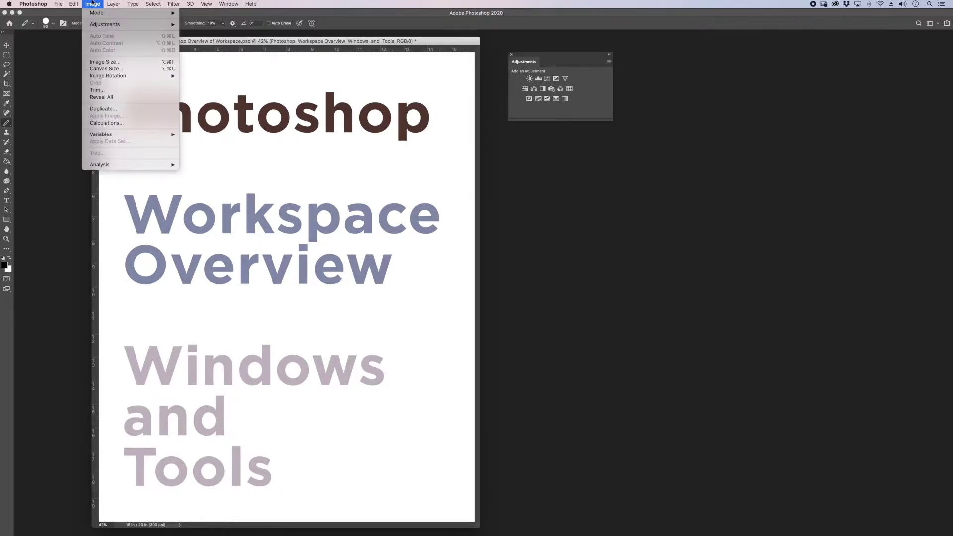
mouse_move(96, 25)
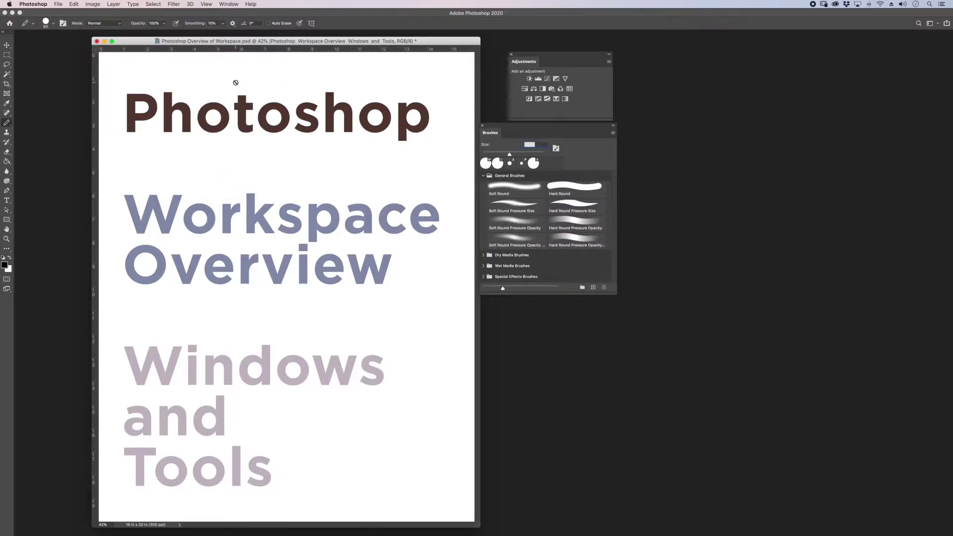
Step: Display the Brush Settings panel and expand the Dry Media, Wet Media and Special Effects groups in the Brushes panel
click(230, 4)
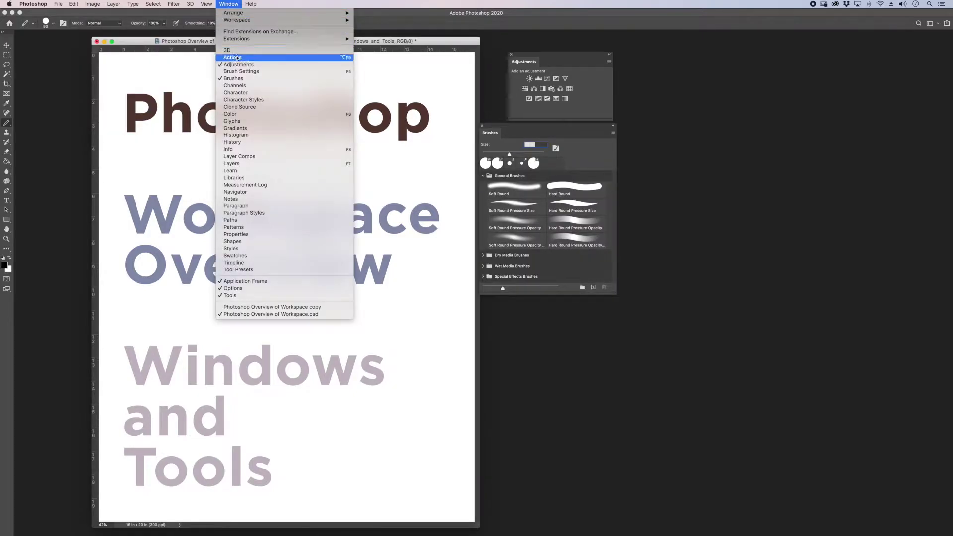
click(244, 69)
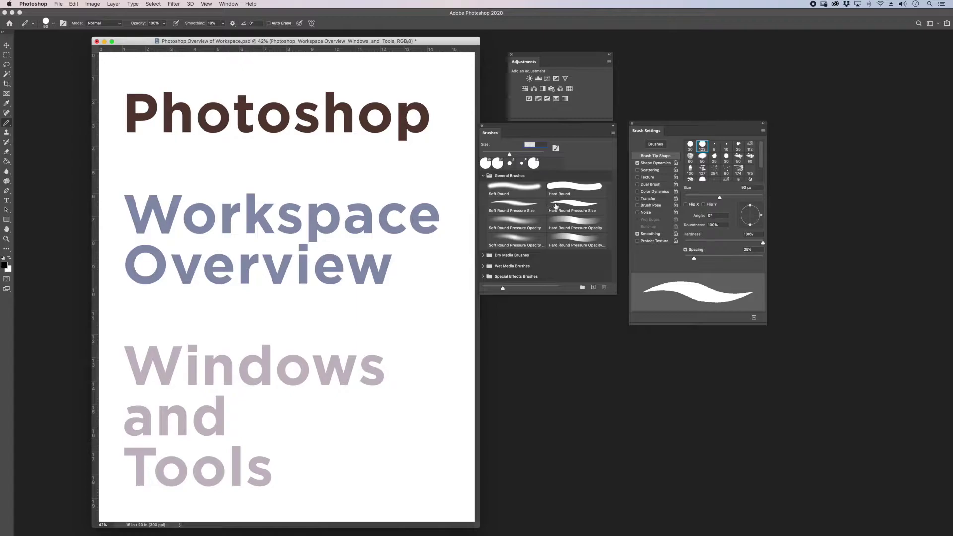
click(484, 256)
scroll(571, 238, down, 5)
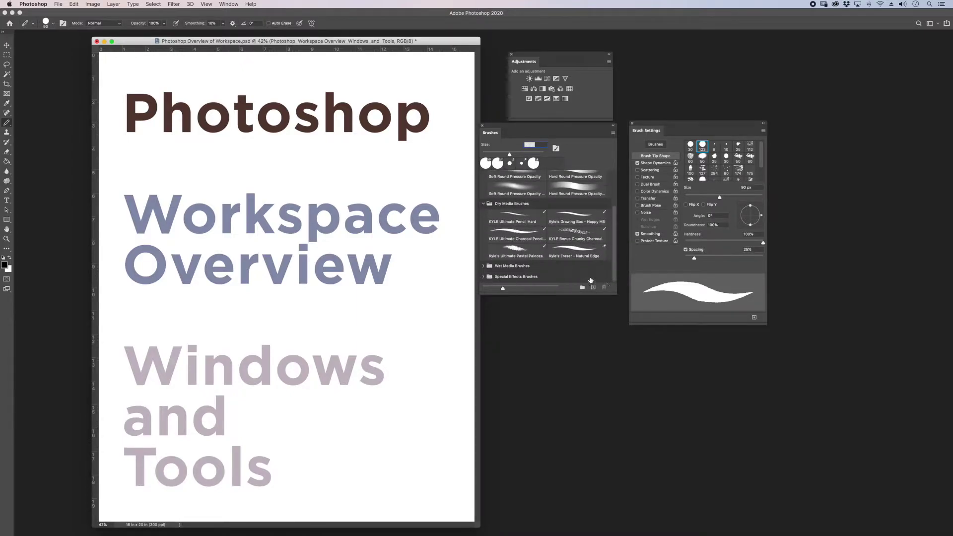
scroll(546, 239, down, 5)
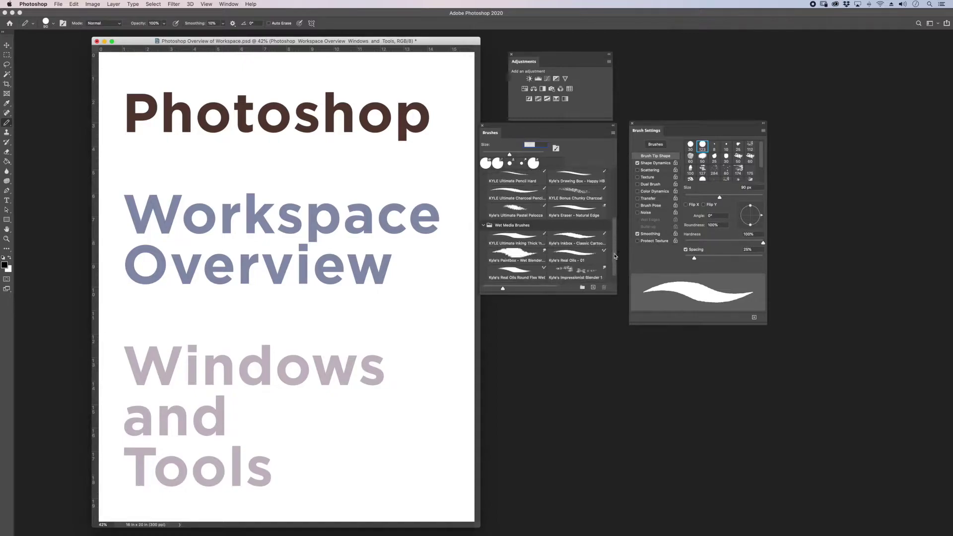
click(483, 278)
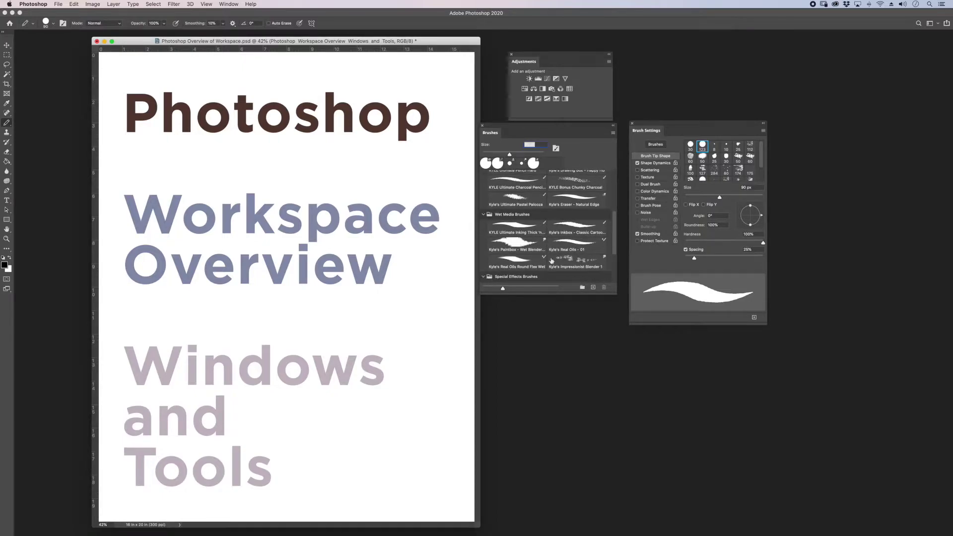
drag(614, 241, 611, 192)
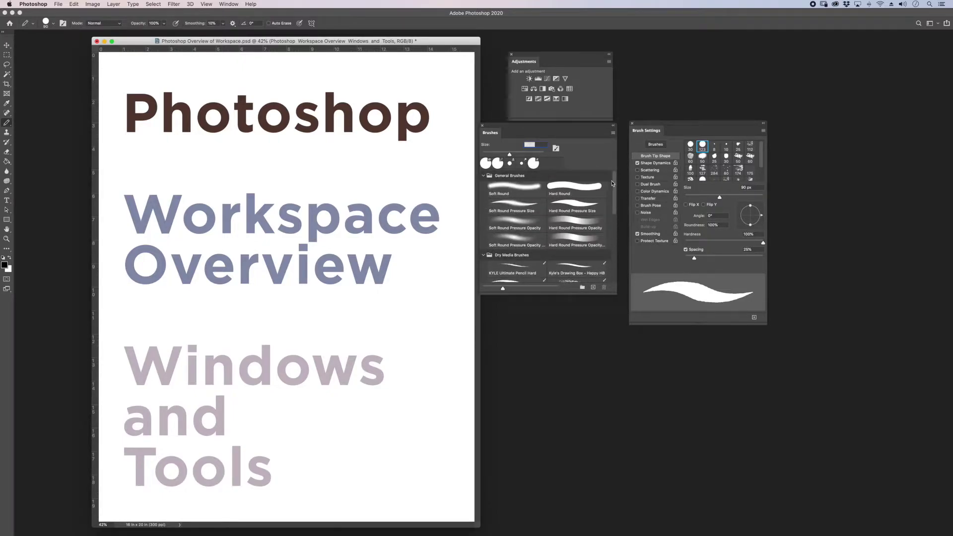
mouse_move(614, 199)
mouse_down()
mouse_move(608, 268)
mouse_move(608, 167)
mouse_up()
Step: Move the Brushes panel clear of the Adjustments panel and review its options for creating and importing brushes
drag(565, 126, 558, 143)
click(603, 152)
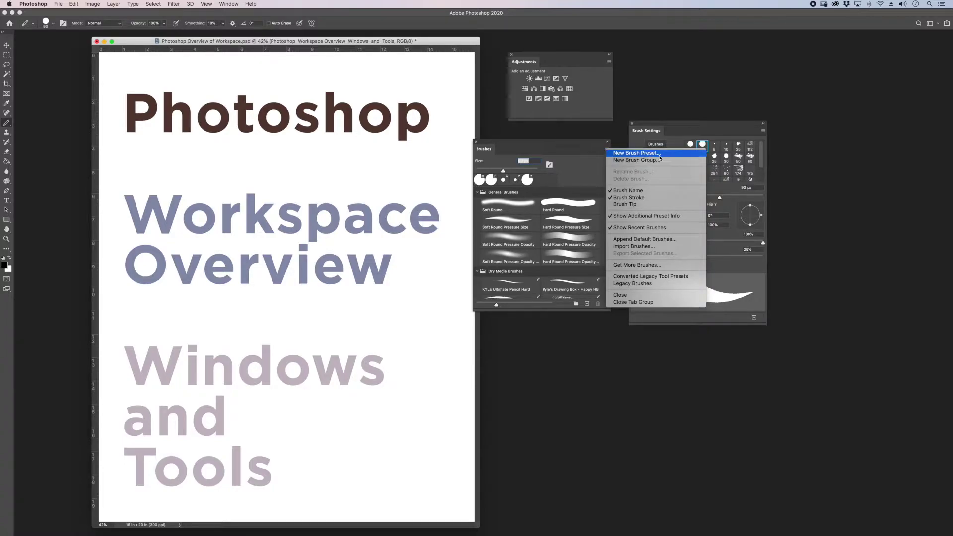
click(665, 247)
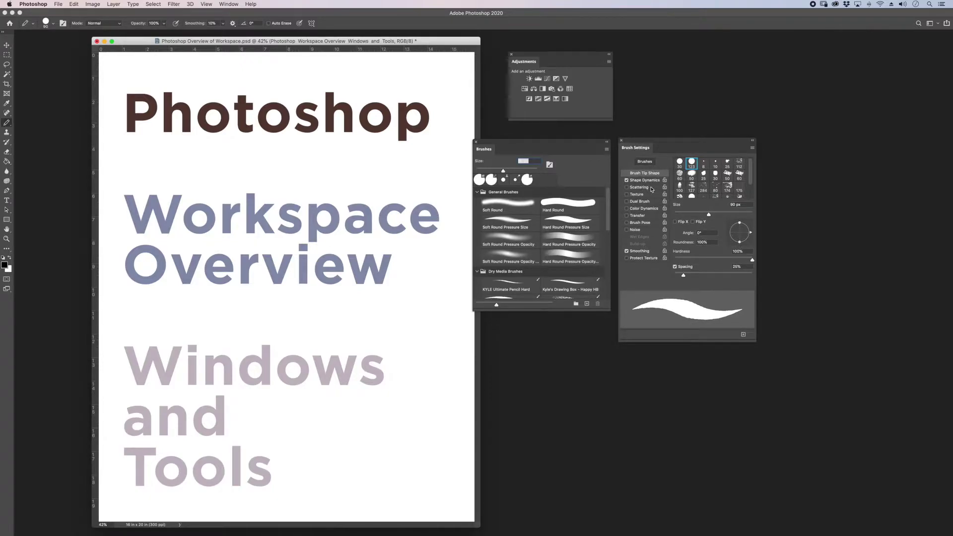
Step: In the brush tip shape settings, set the brush size to 174 px and the spacing to 27%
scroll(752, 188, down, 1)
drag(752, 187, 752, 182)
mouse_move(708, 214)
mouse_down()
mouse_move(681, 214)
mouse_move(728, 214)
mouse_up()
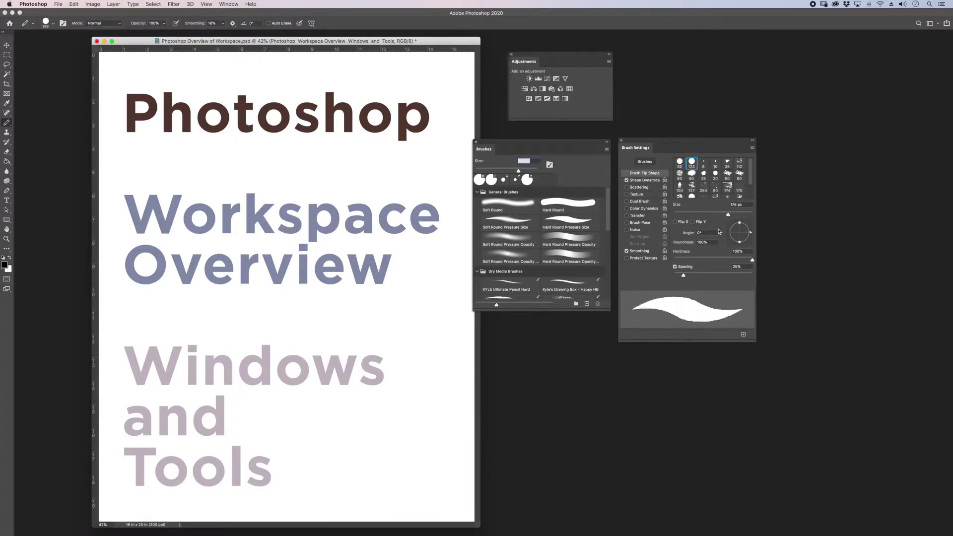
mouse_move(685, 275)
mouse_down()
mouse_move(736, 277)
mouse_move(687, 277)
mouse_up()
Step: Display the Color panel and position it just below the Brushes panel
click(229, 4)
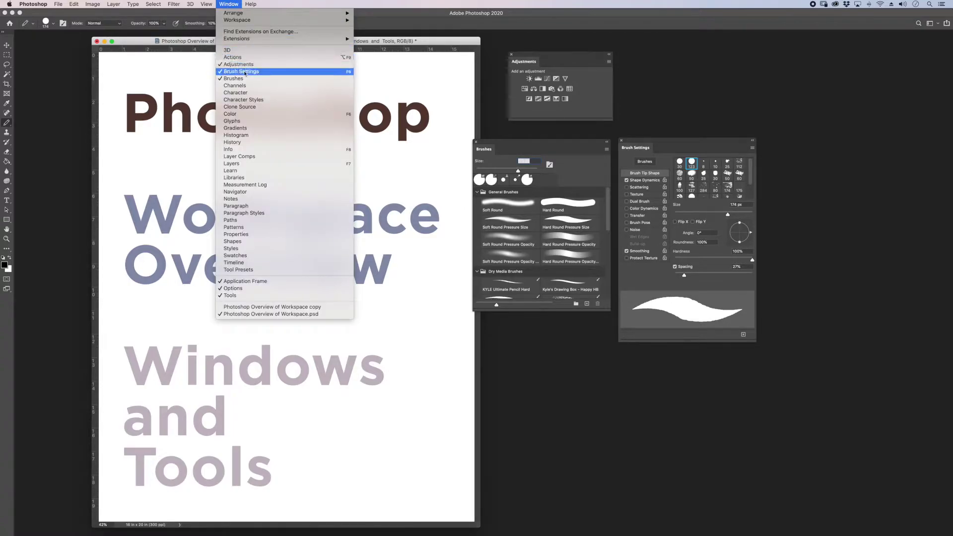
click(242, 115)
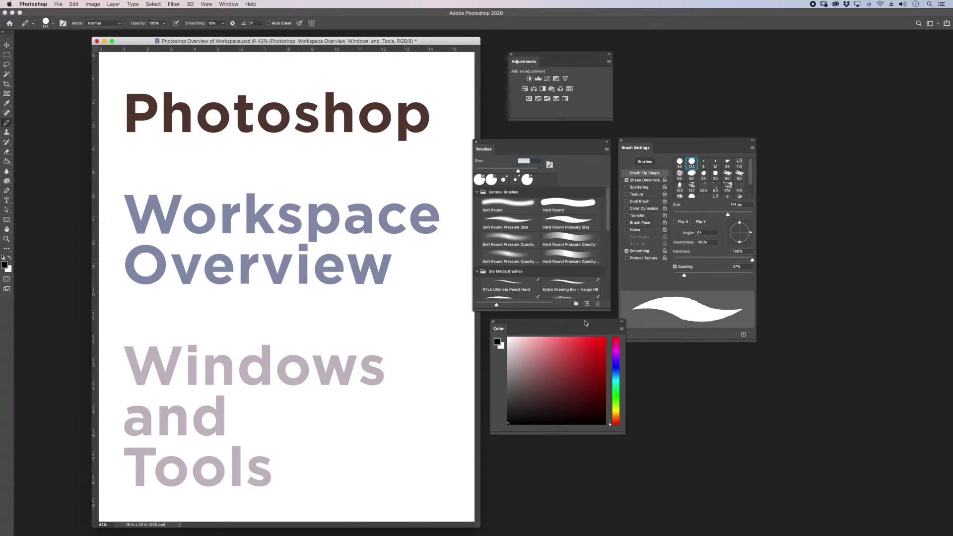
drag(586, 321, 586, 323)
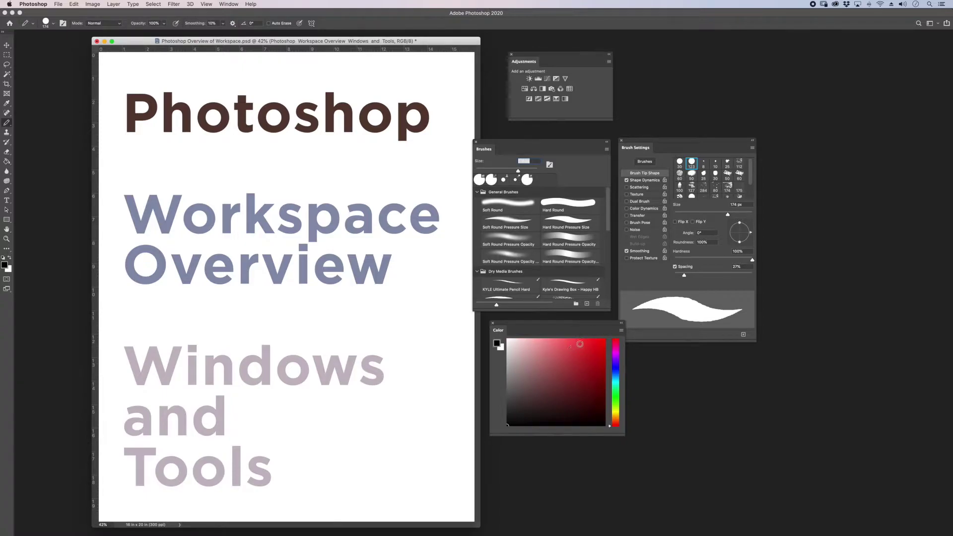
Step: Switch the Color panel's display to Brightness Cube, to Color Wheel and to Grayscale Slider
click(621, 330)
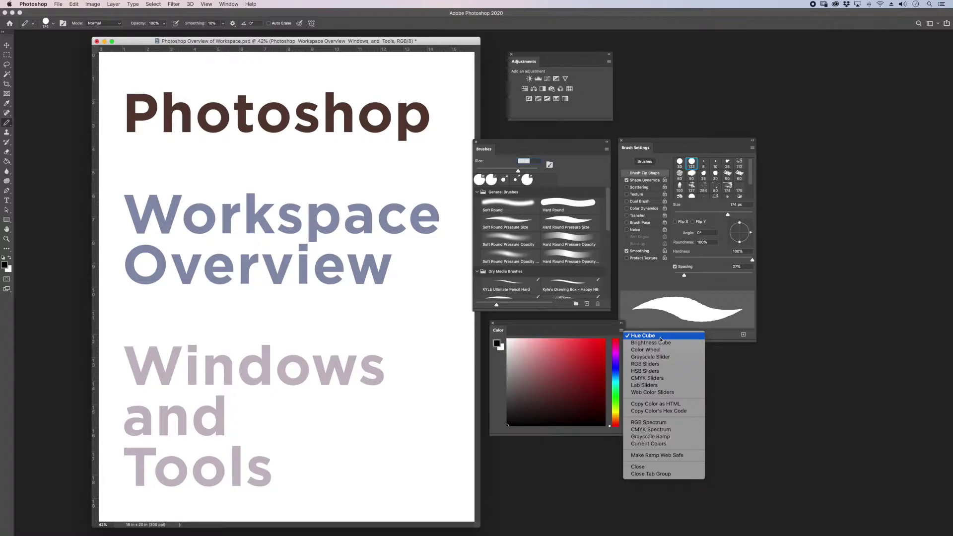
click(674, 346)
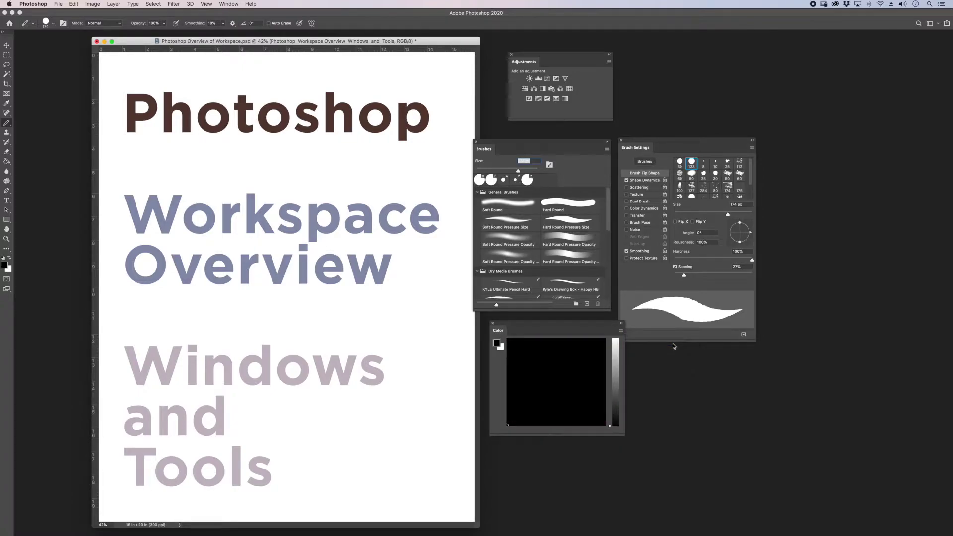
click(622, 330)
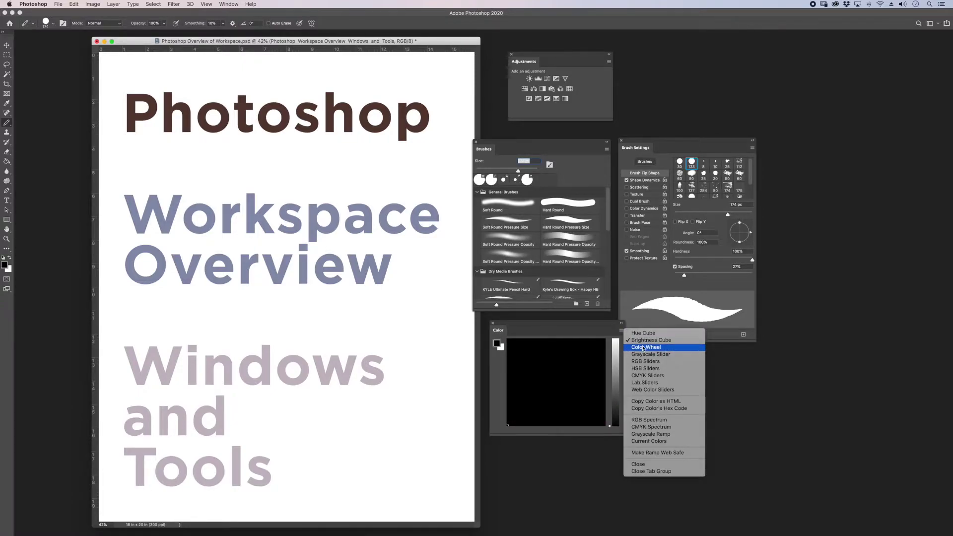
click(648, 347)
click(621, 332)
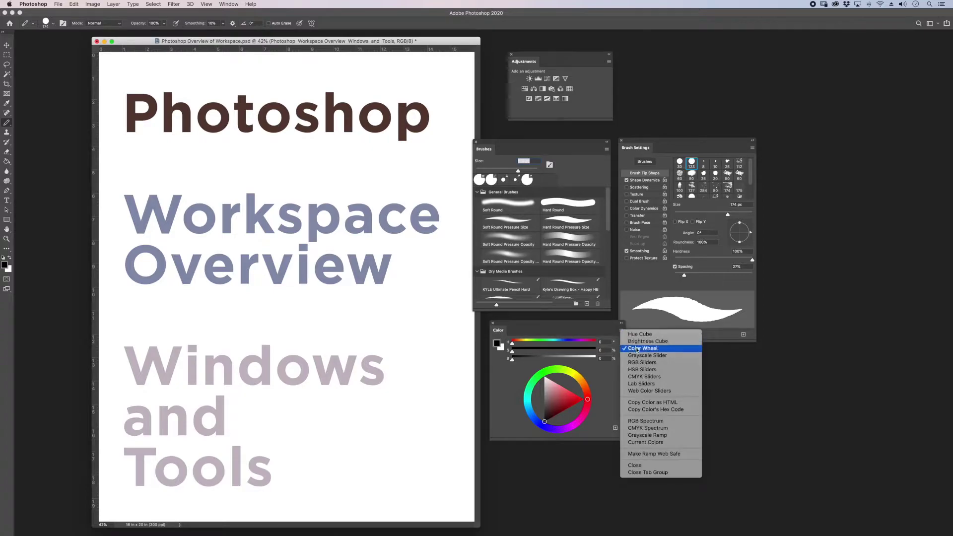
click(632, 357)
Step: Switch the Color panel's display to RGB Sliders, to HSB Sliders and to CMYK Sliders
click(622, 331)
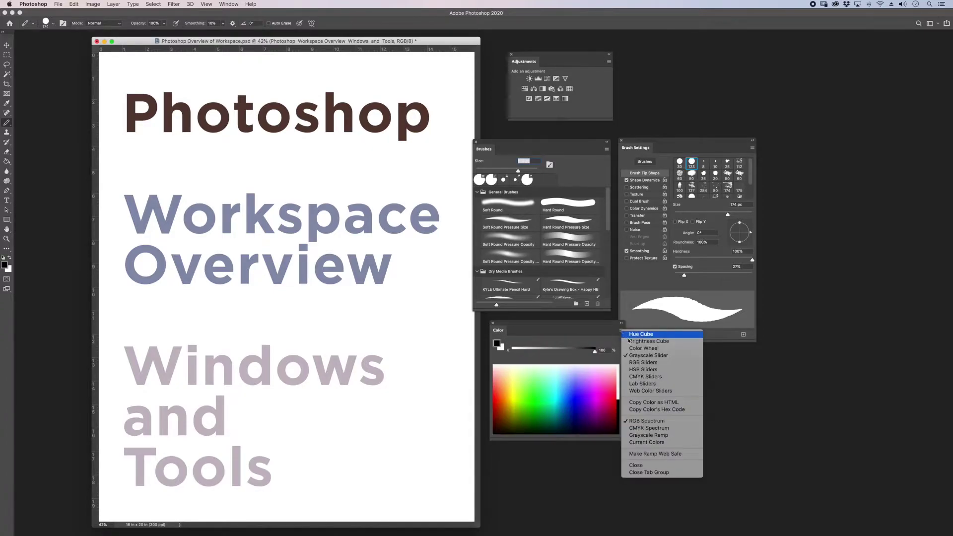
click(641, 362)
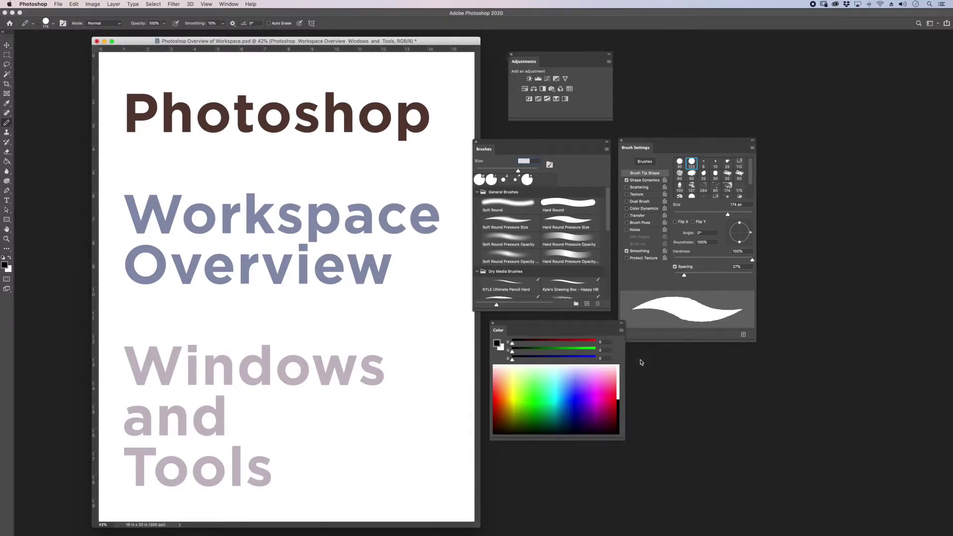
click(621, 331)
click(640, 368)
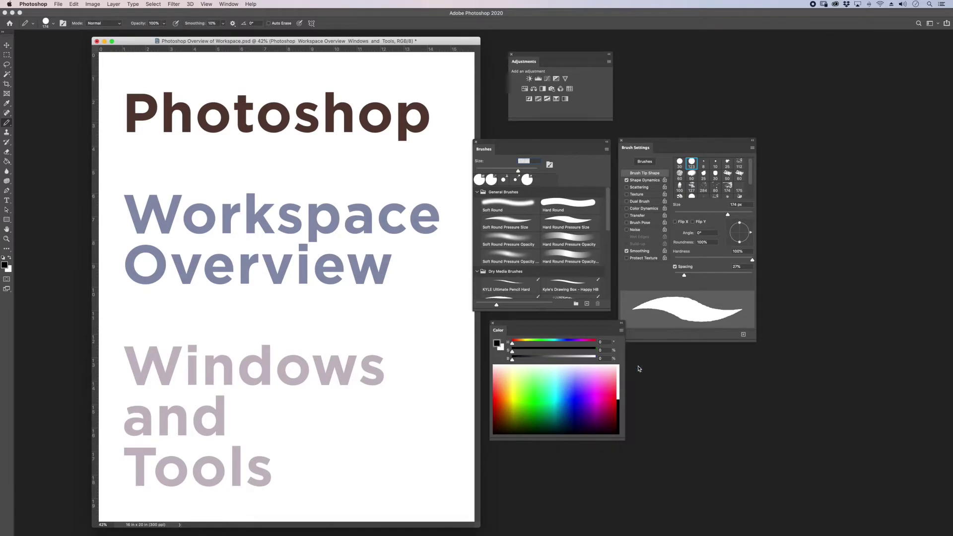
click(620, 334)
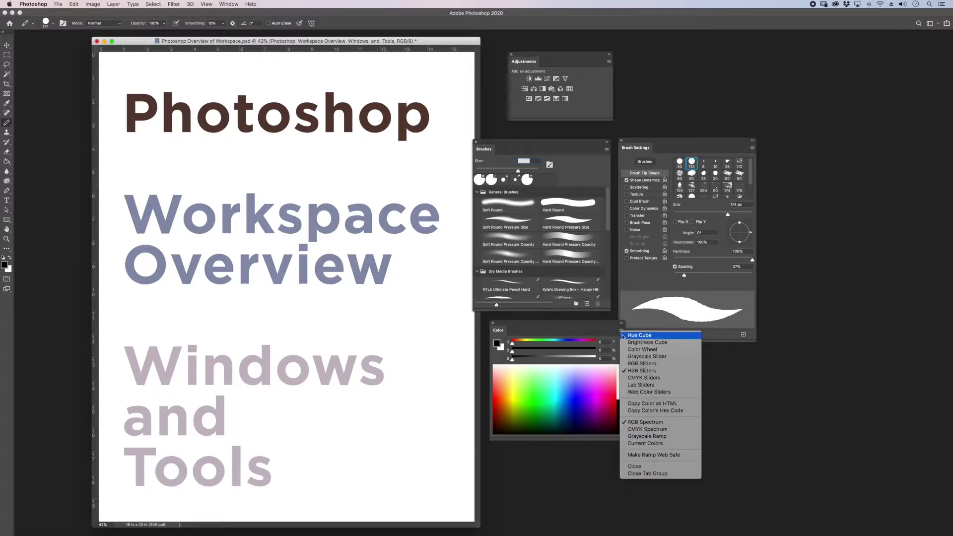
click(640, 378)
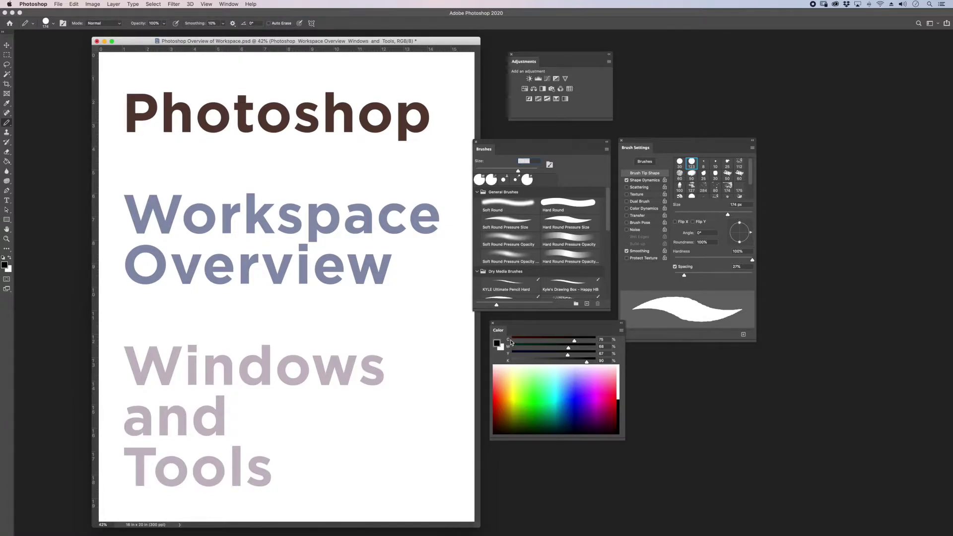
Step: Show the Lab Sliders in the Color panel and return its display to Hue Cube
click(621, 330)
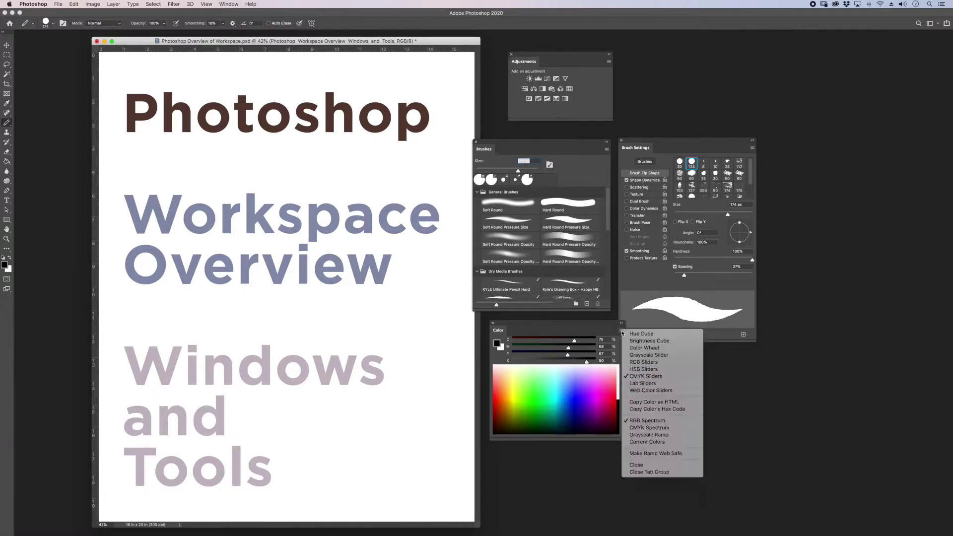
click(640, 384)
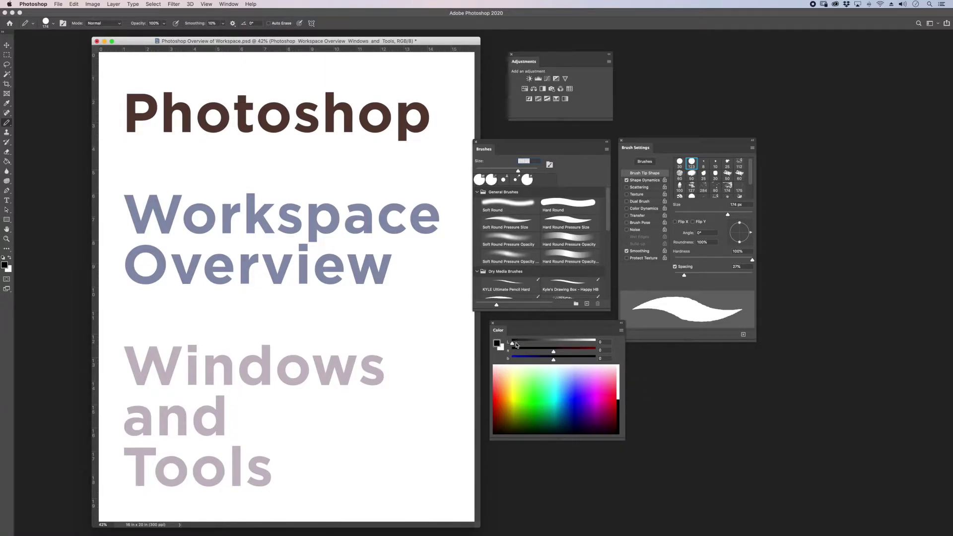
click(621, 332)
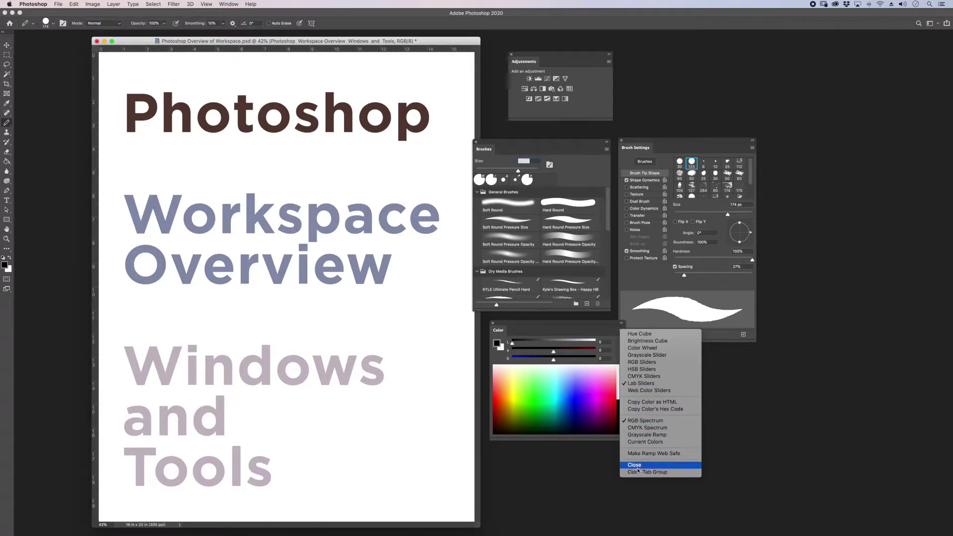
click(649, 336)
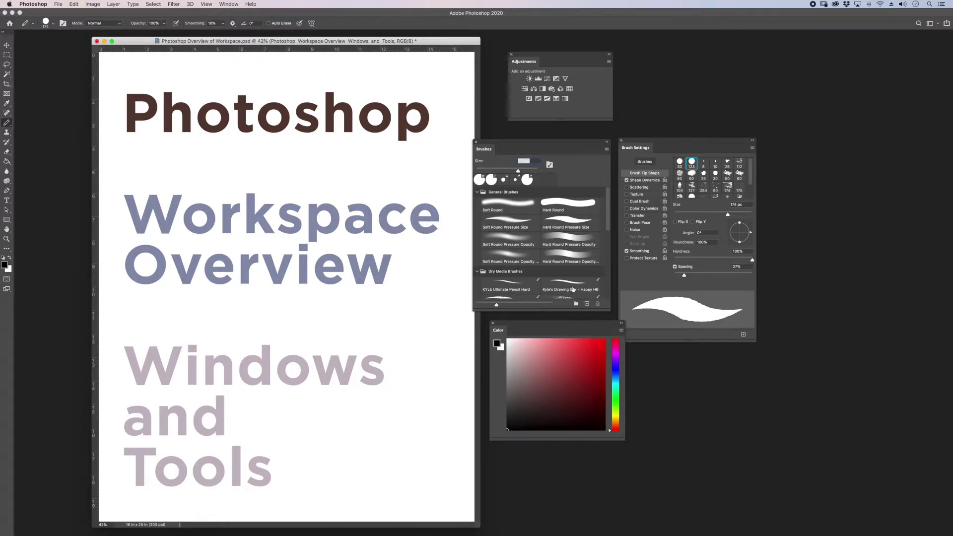
Step: Display the History panel, place it over the document's lower part beside the Color panel, and view its earliest states
click(229, 4)
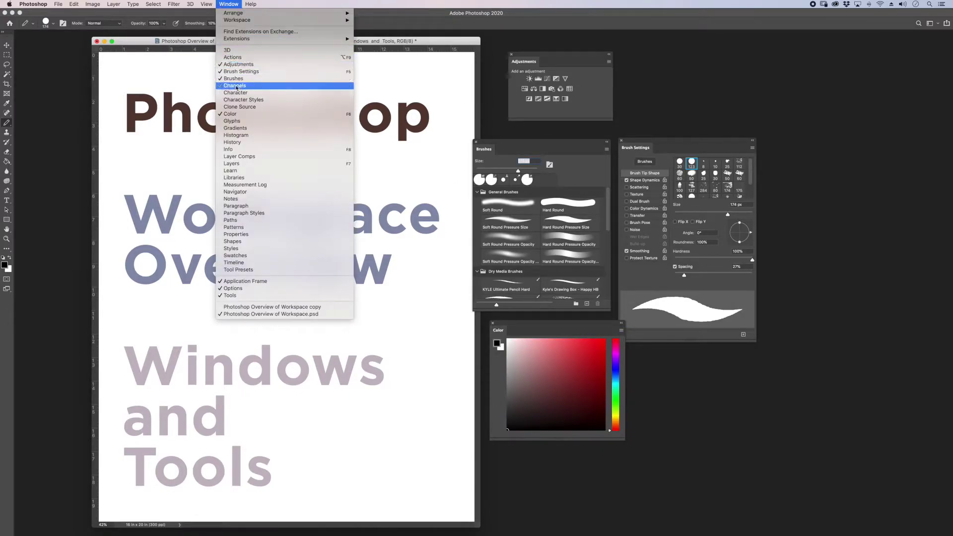
click(238, 144)
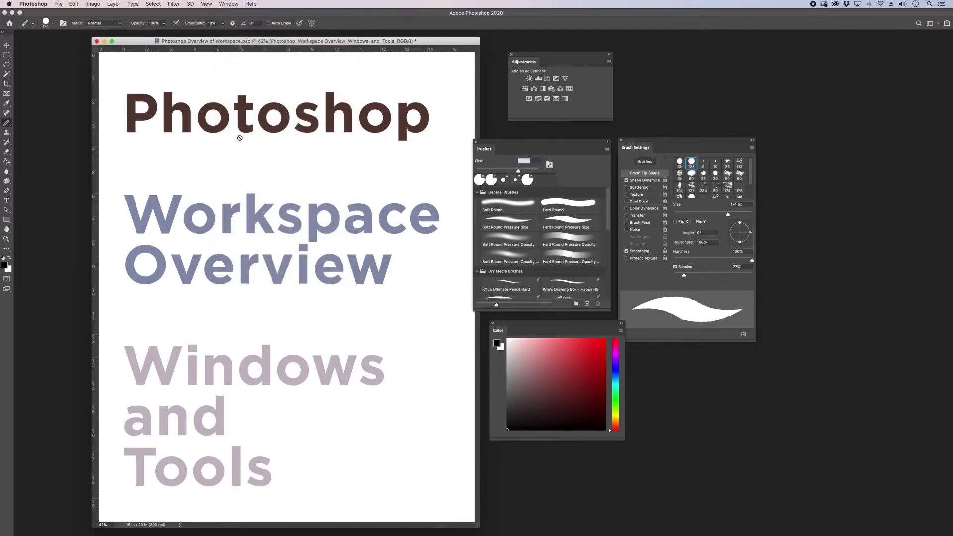
mouse_move(528, 59)
mouse_down()
mouse_move(461, 151)
mouse_move(422, 272)
mouse_move(402, 282)
mouse_move(403, 298)
mouse_up()
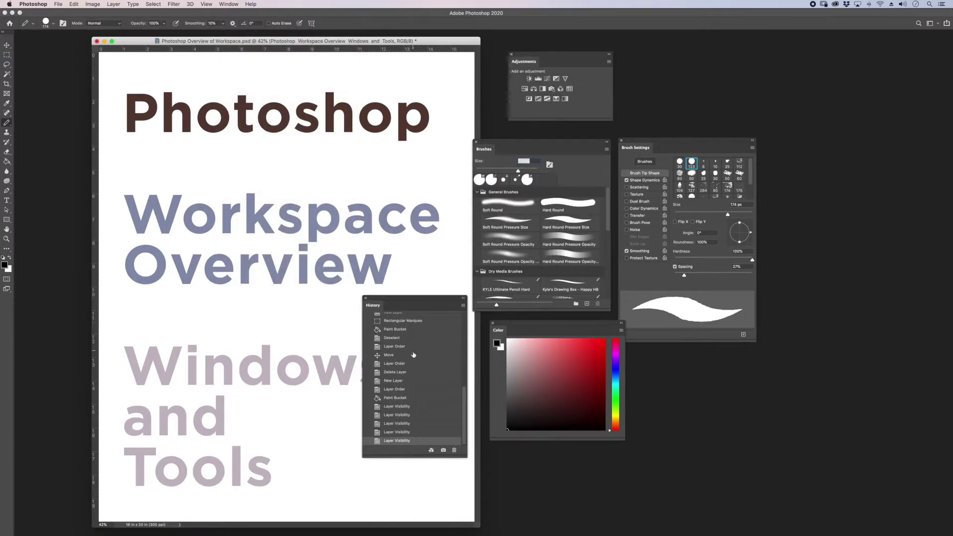
drag(464, 419, 465, 336)
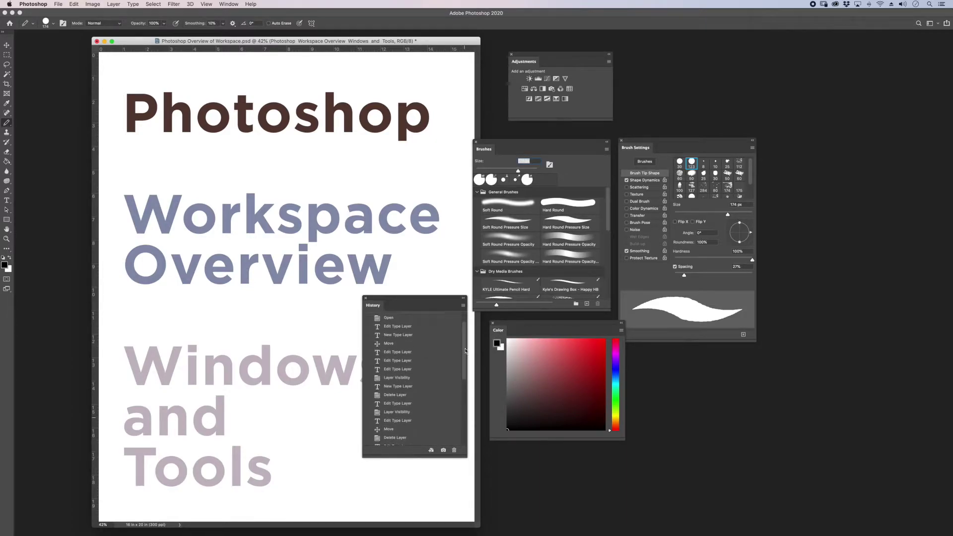
Step: View the most recent states in the History panel and shift the panel over the document's lower edge
drag(464, 370, 465, 439)
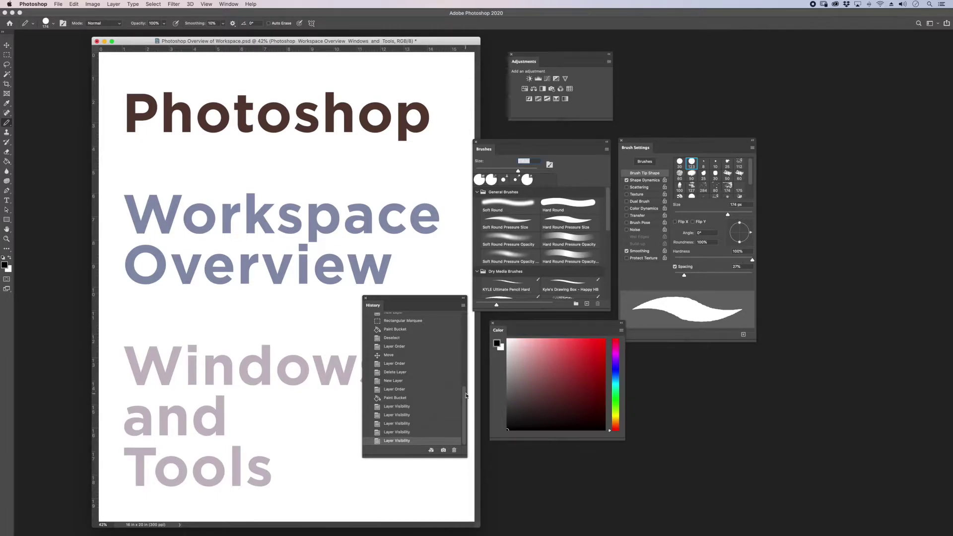
mouse_move(465, 395)
mouse_down()
mouse_move(458, 331)
mouse_move(465, 409)
mouse_up()
drag(375, 305, 405, 318)
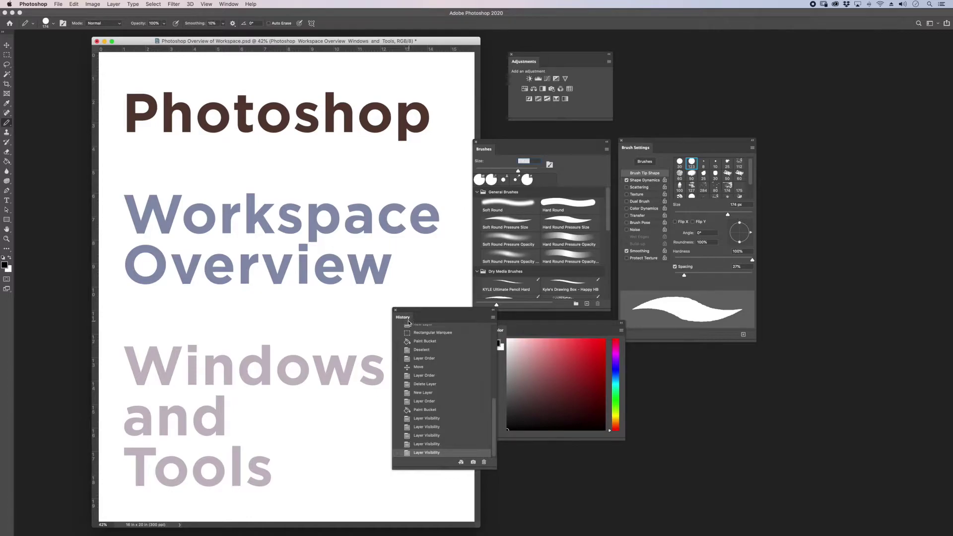
Step: View the list of Photoshop's preference categories without opening any of them
click(31, 4)
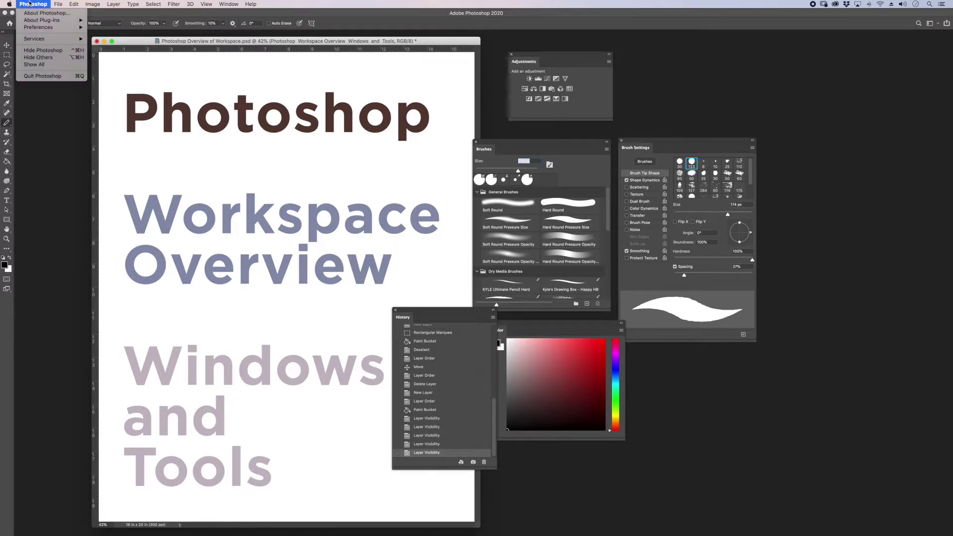
mouse_move(40, 29)
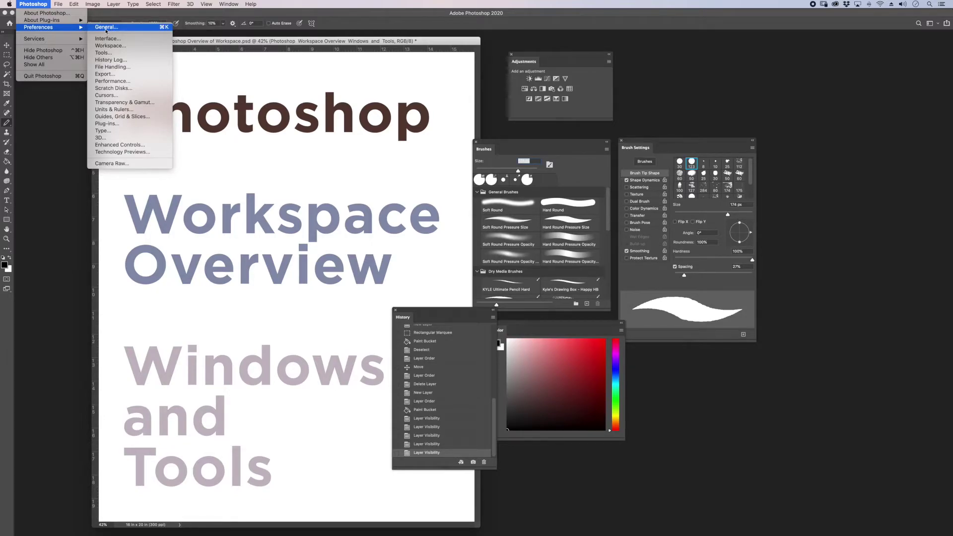
click(228, 4)
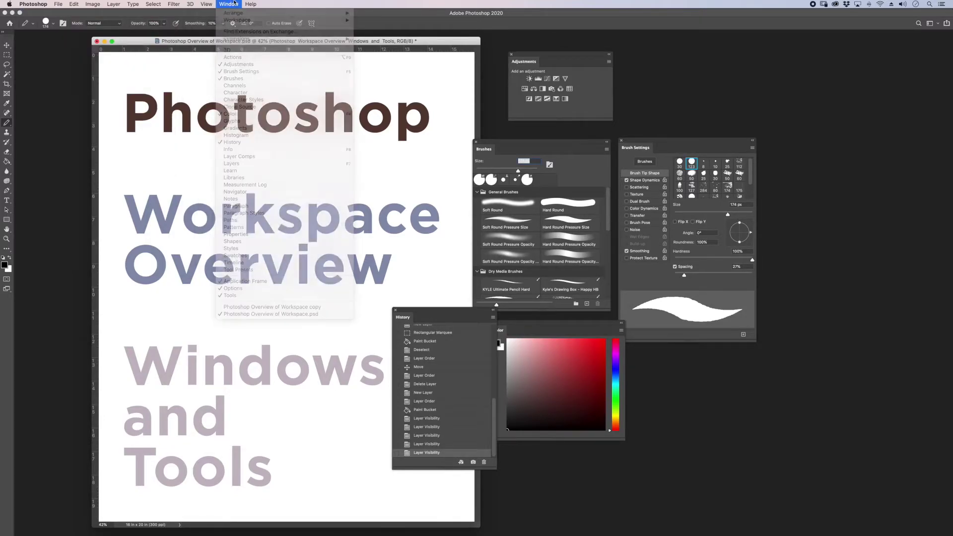
Step: Move the History panel to the empty area beyond Brush Settings, and display an enlarged Layers panel over the document
mouse_move(428, 310)
mouse_down()
mouse_move(739, 154)
mouse_move(796, 63)
mouse_up()
click(228, 4)
click(233, 163)
mouse_move(677, 214)
mouse_down()
mouse_move(474, 234)
mouse_move(378, 273)
mouse_move(381, 206)
mouse_up()
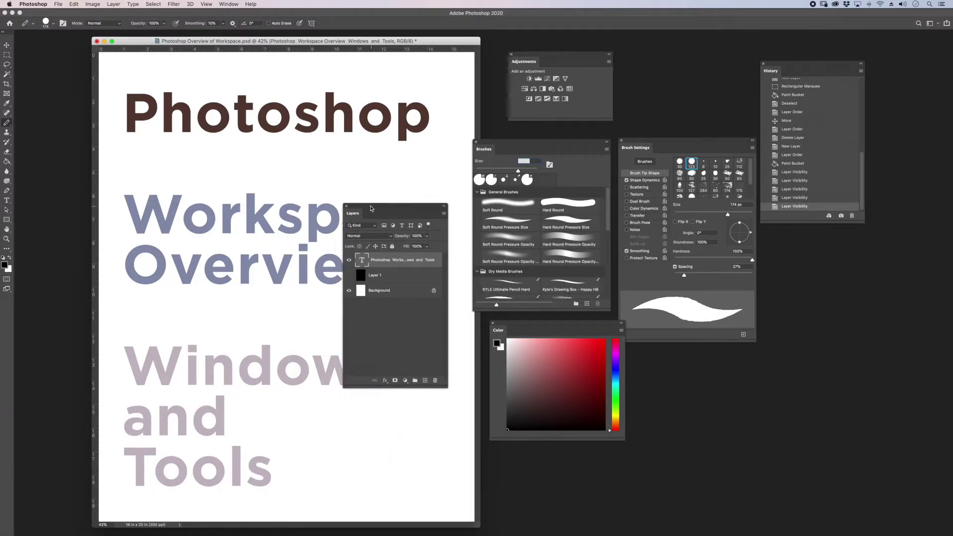
drag(449, 390, 522, 457)
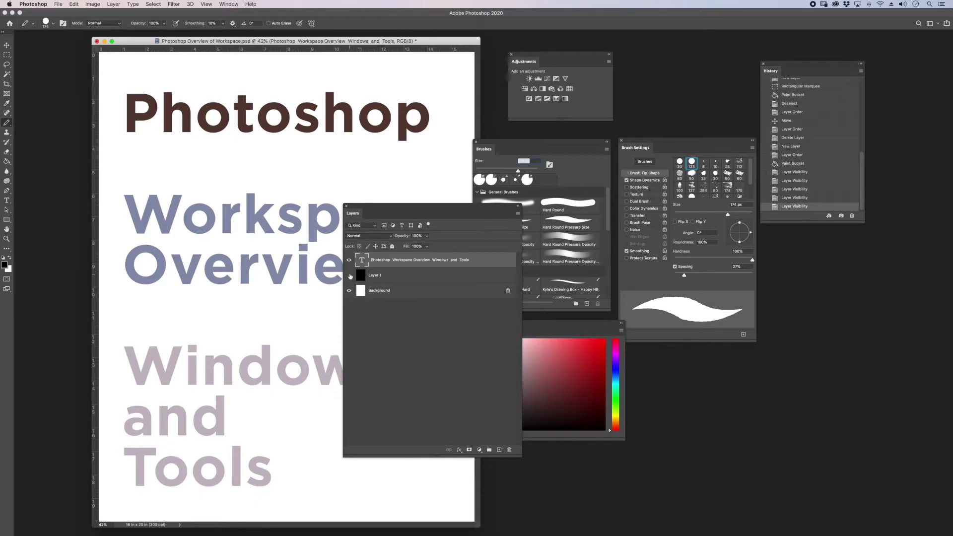
Step: Make Layer 1 visible, and move it above the text layer and back below it
click(349, 276)
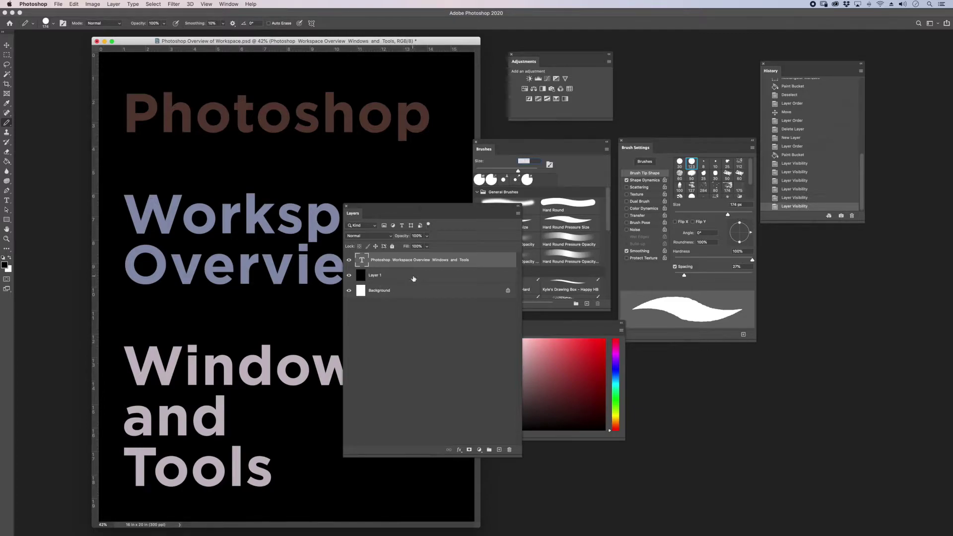
drag(417, 279, 413, 257)
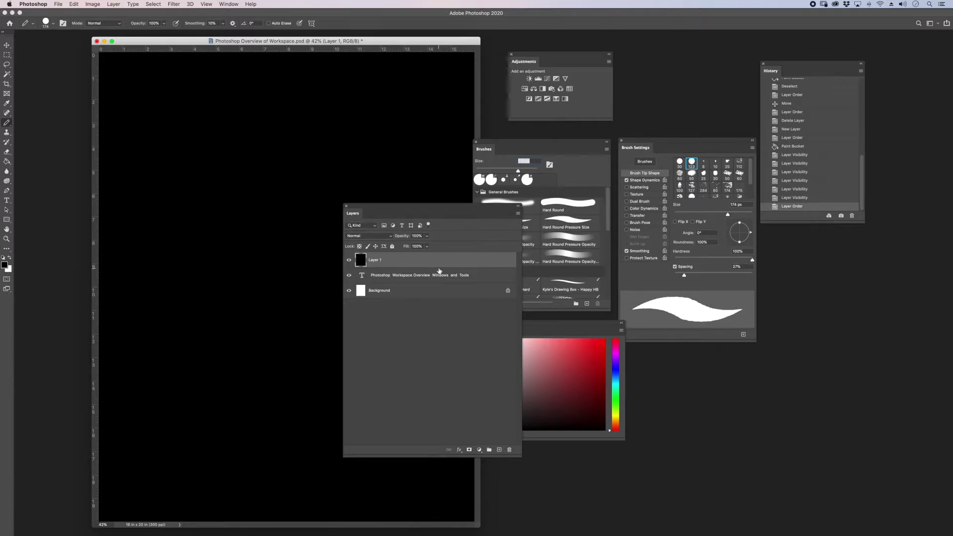
drag(422, 262, 417, 282)
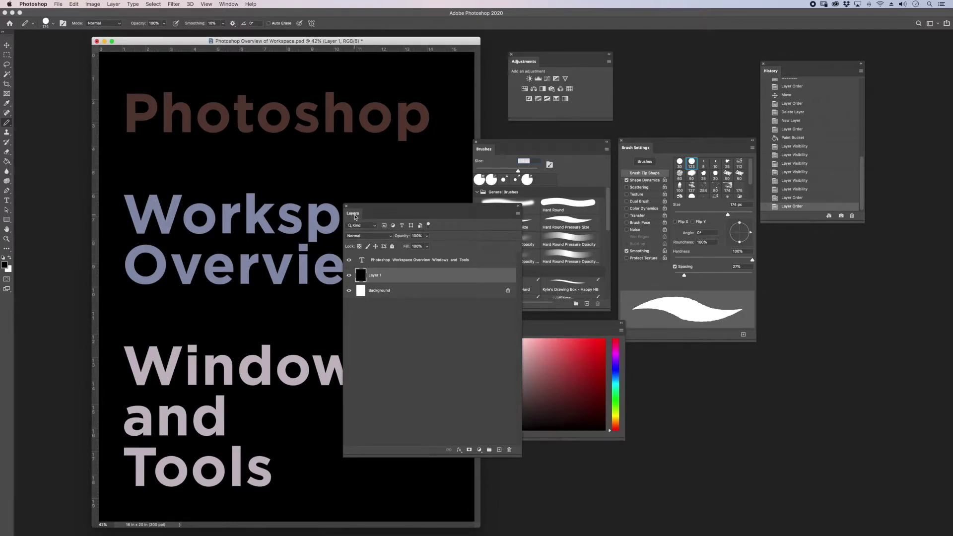
Step: View the commands available for the Layers panel and for layers in general
click(519, 214)
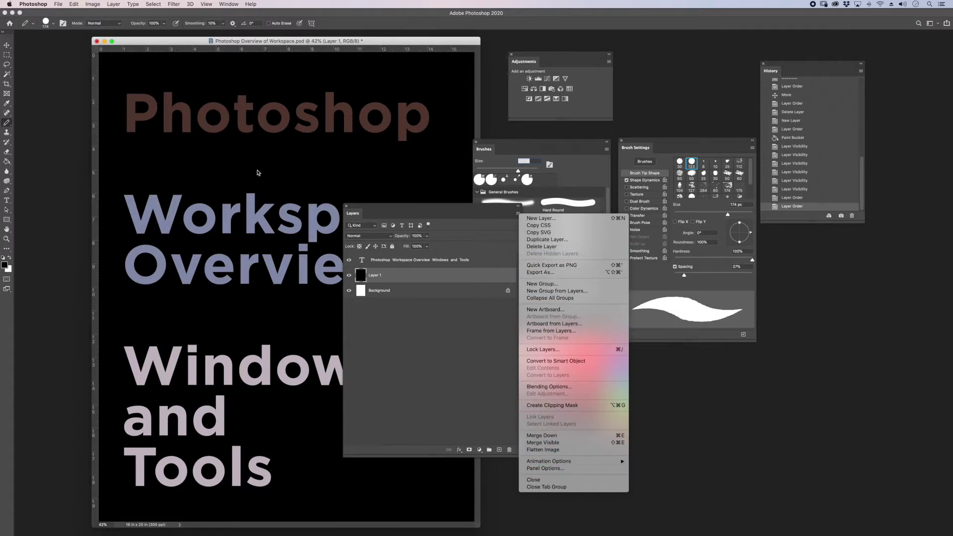
click(117, 3)
click(114, 4)
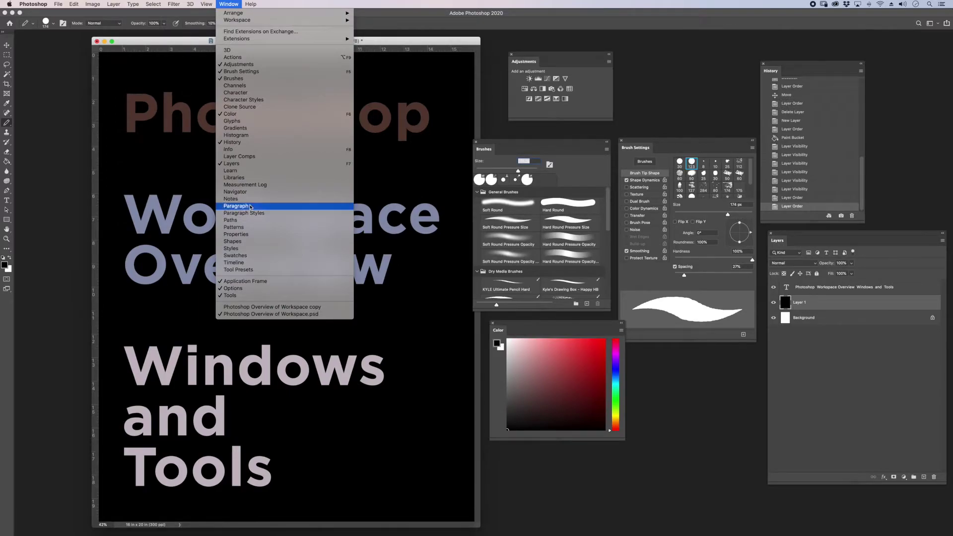
Step: Display the Paragraph panel beside Adjustments, and display the Swatches panel below Brush Settings
click(250, 207)
mouse_move(693, 263)
mouse_down()
mouse_move(660, 298)
mouse_move(464, 408)
mouse_move(389, 409)
mouse_up()
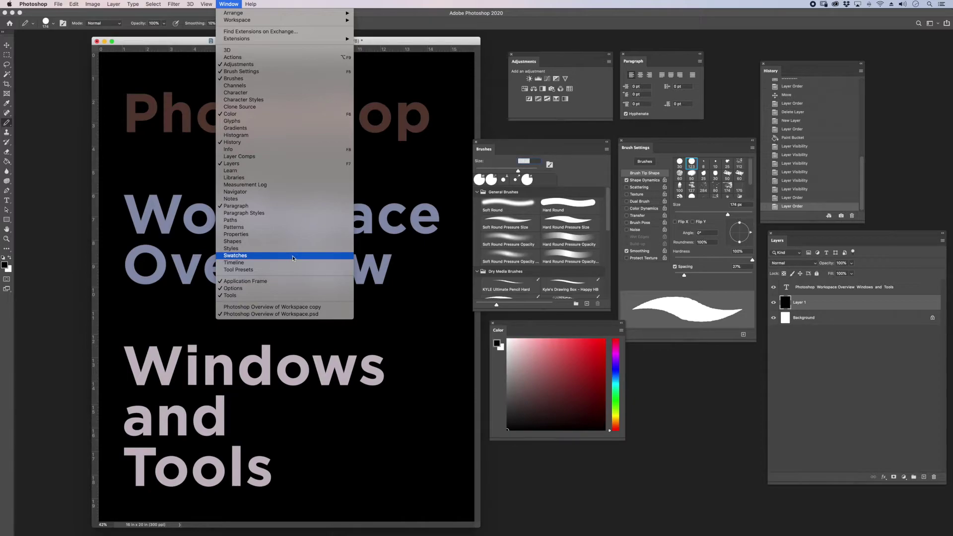
click(293, 257)
mouse_move(516, 255)
mouse_down()
mouse_move(477, 277)
mouse_move(328, 291)
mouse_up()
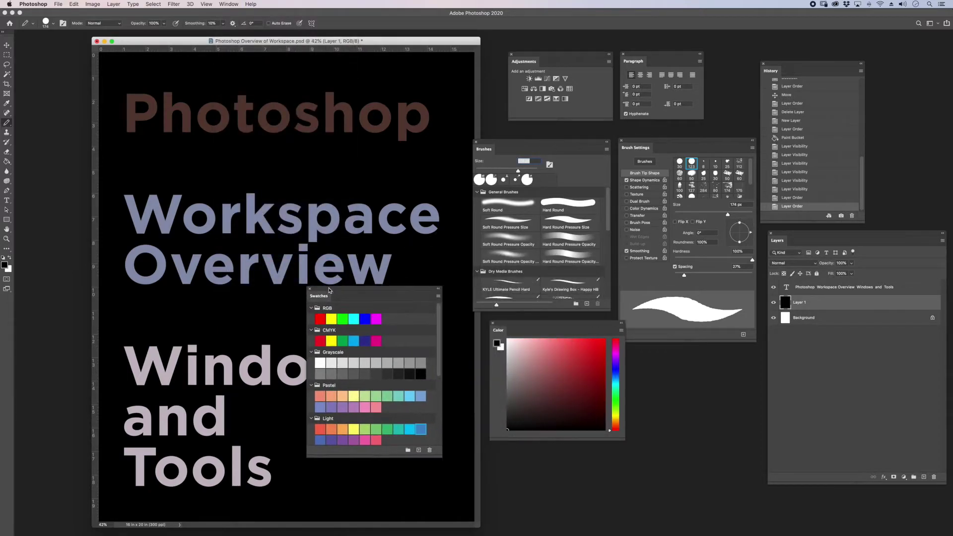
click(439, 297)
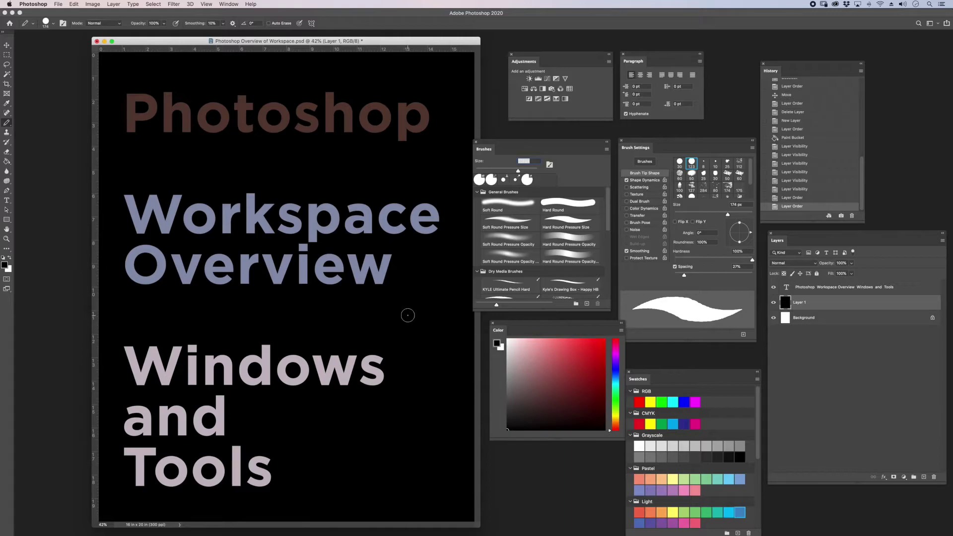
Step: Hide the Application Frame, the Options bar and the Tools panel
click(228, 4)
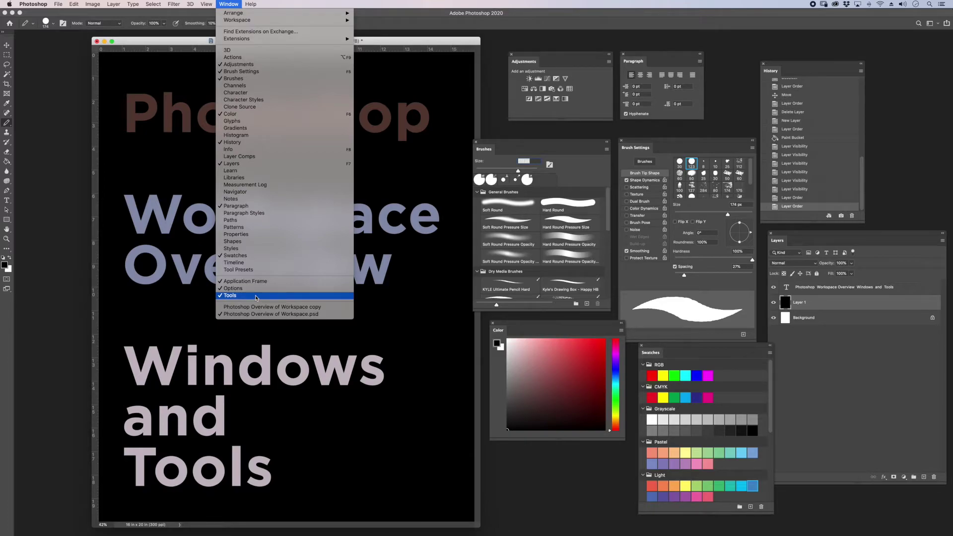
click(257, 297)
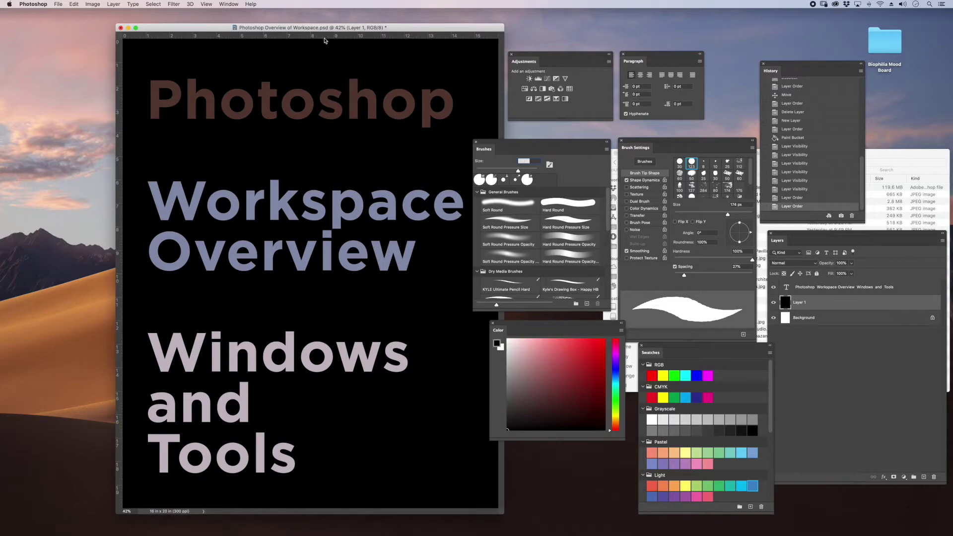
Step: Turn the Application Frame, Options bar and Tools panel back on, and reposition the document window clear of the other panels
click(228, 4)
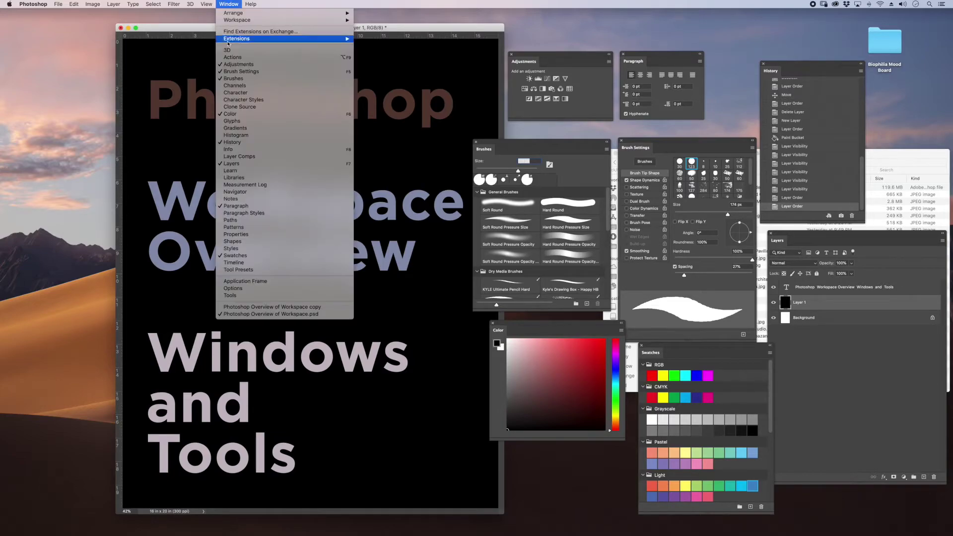
click(247, 281)
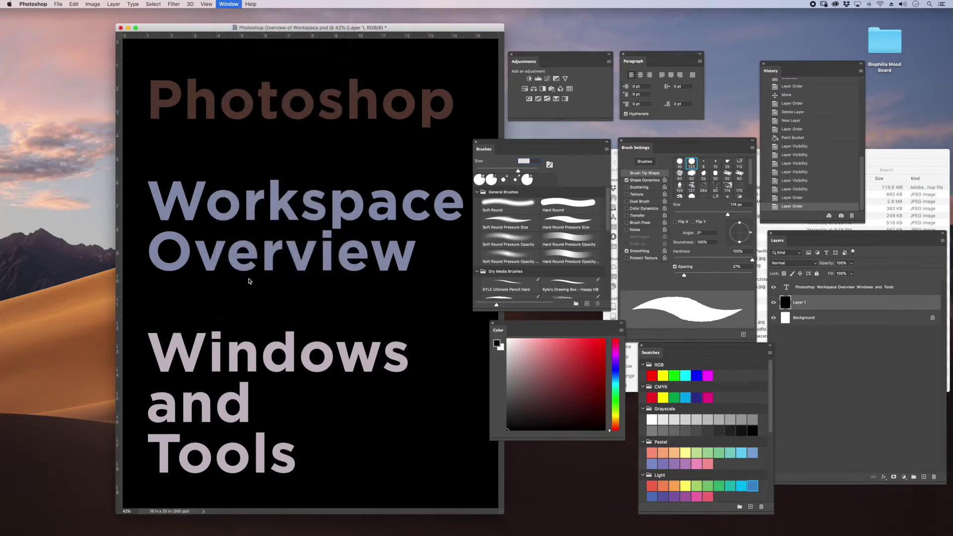
drag(138, 26, 232, 32)
click(229, 4)
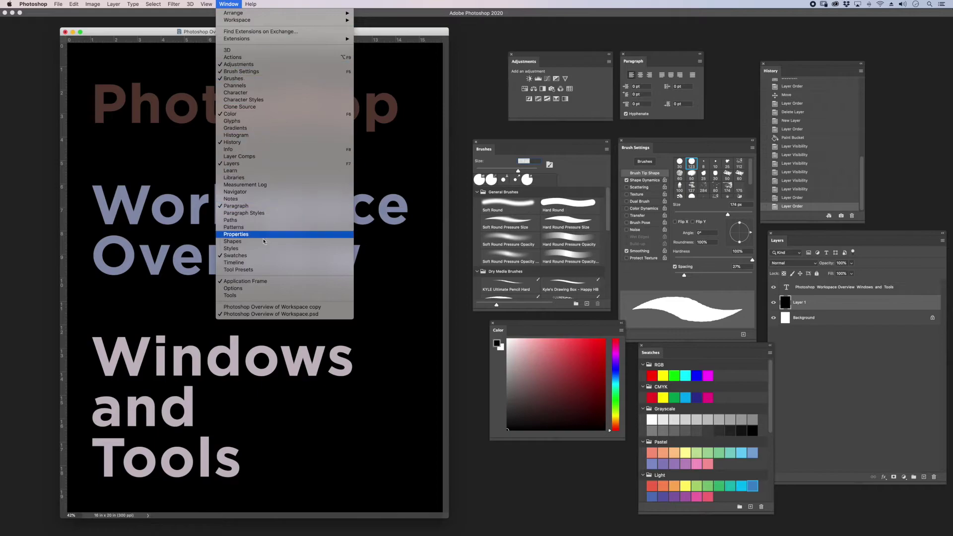
click(257, 289)
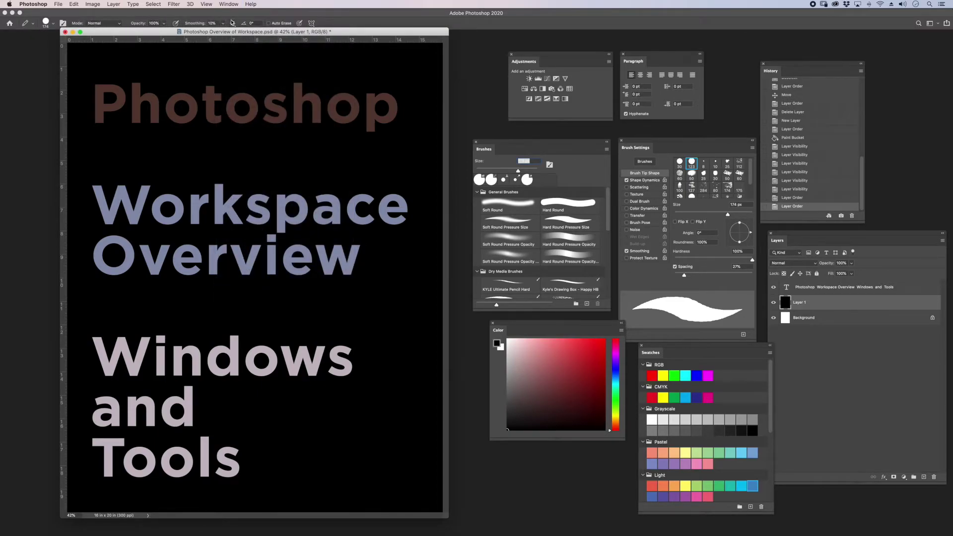
click(227, 4)
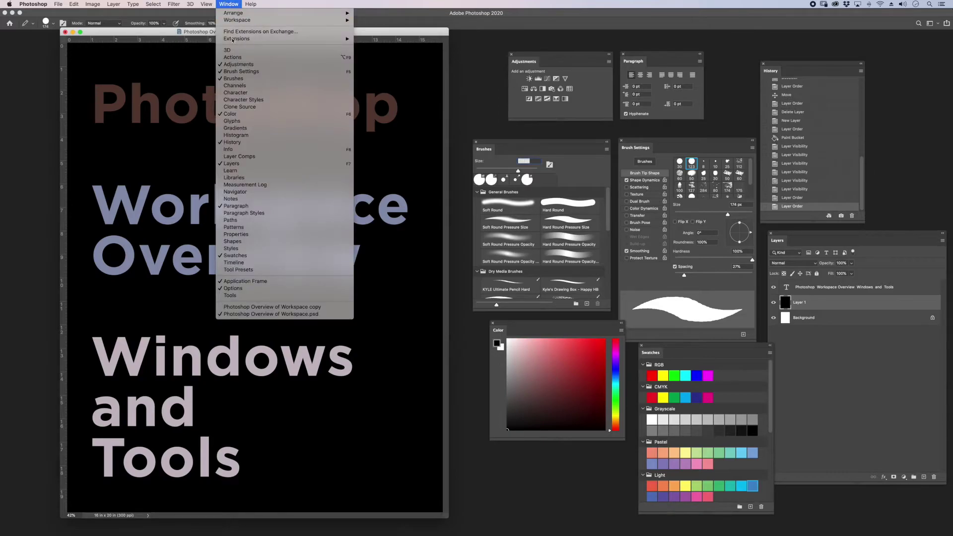
click(251, 296)
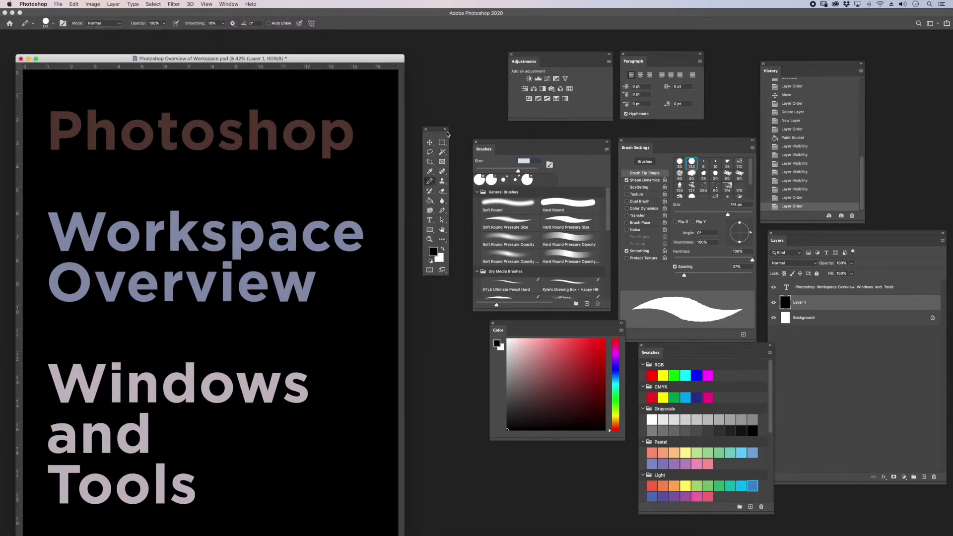
Step: Switch the Tools panel to one column and back to two, and place it beside the document's upper edge
click(445, 129)
click(433, 130)
drag(437, 130, 429, 86)
Step: Move the text layer slightly up and left with the Move tool, and place a narrowed Layers panel beside the document
click(421, 99)
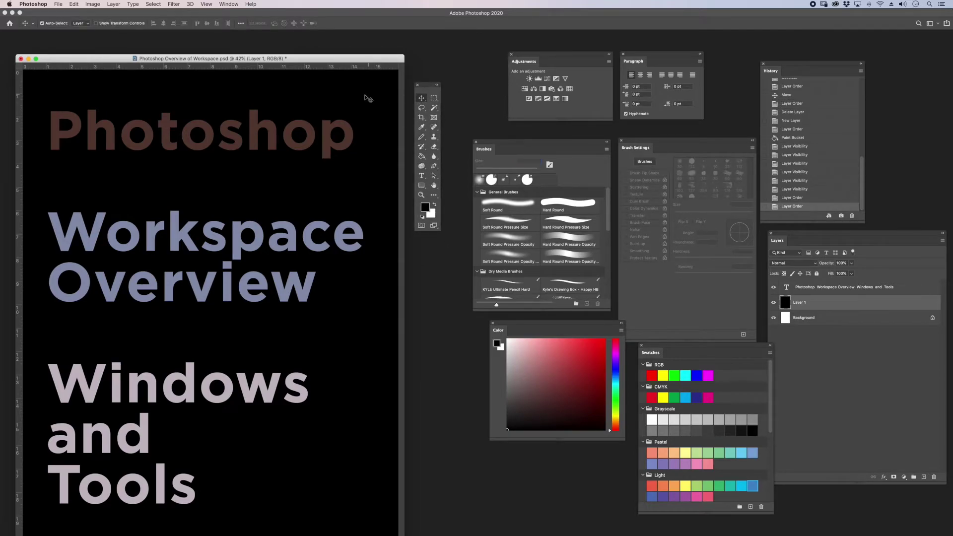
drag(297, 150, 286, 124)
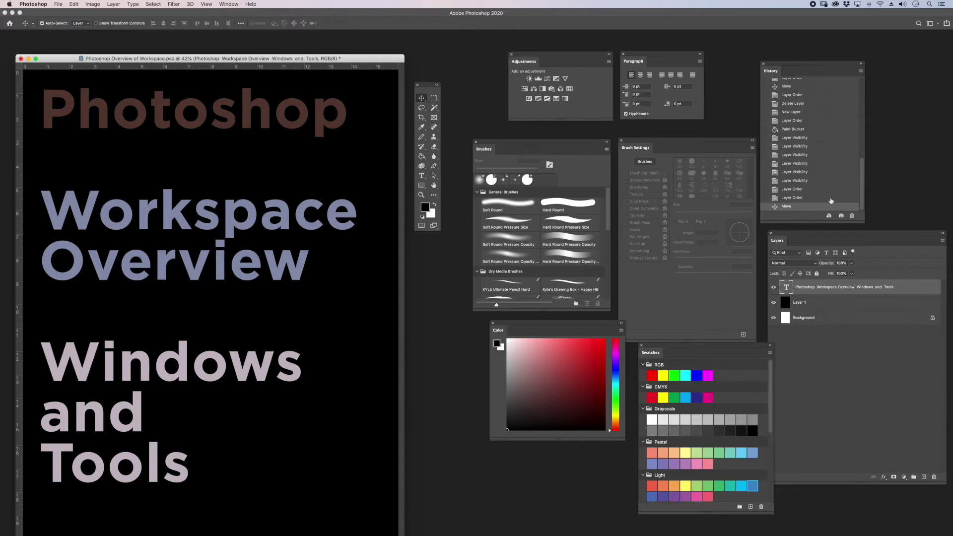
mouse_move(848, 238)
mouse_down()
mouse_move(794, 257)
mouse_move(499, 261)
mouse_up()
drag(594, 505, 538, 505)
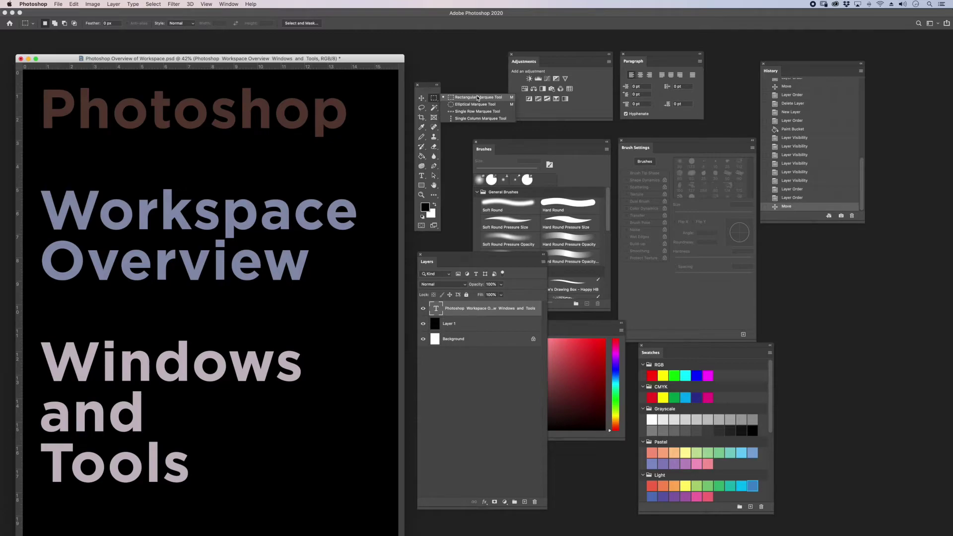
Step: Draw a rectangular marquee selection over the first half of the words Workspace Overview
click(477, 97)
drag(93, 159, 209, 262)
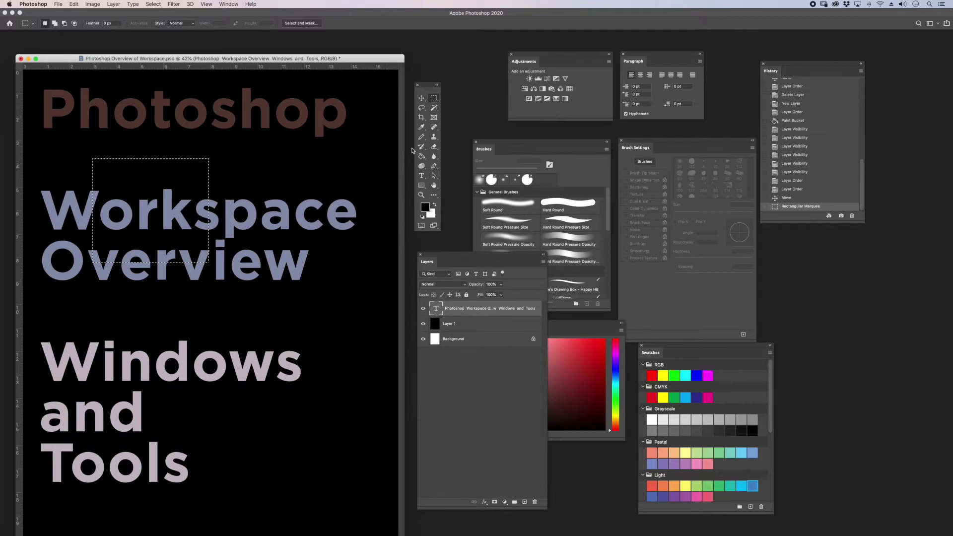
Step: Add four elliptical marquee areas to the rectangular selection, spreading from above Workspace down to the word Windows
click(435, 100)
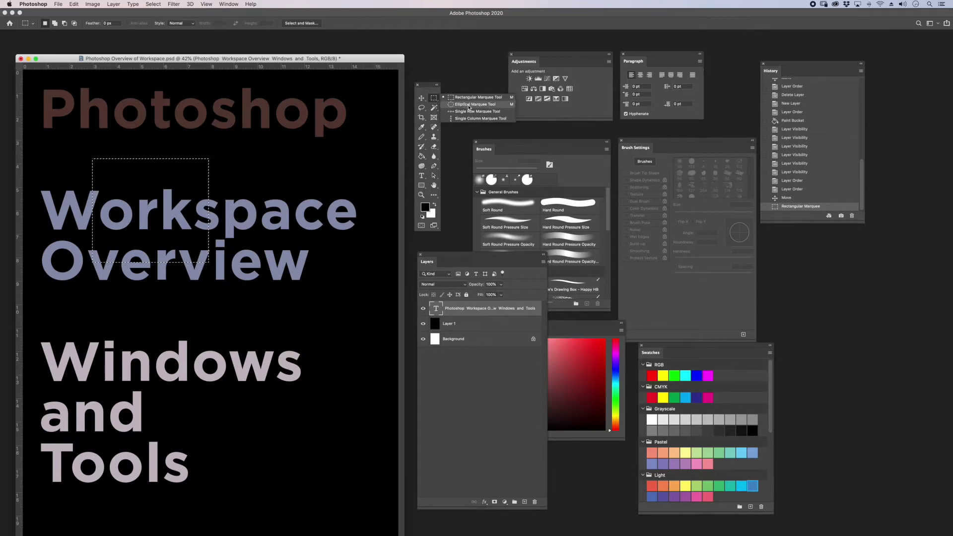
click(497, 105)
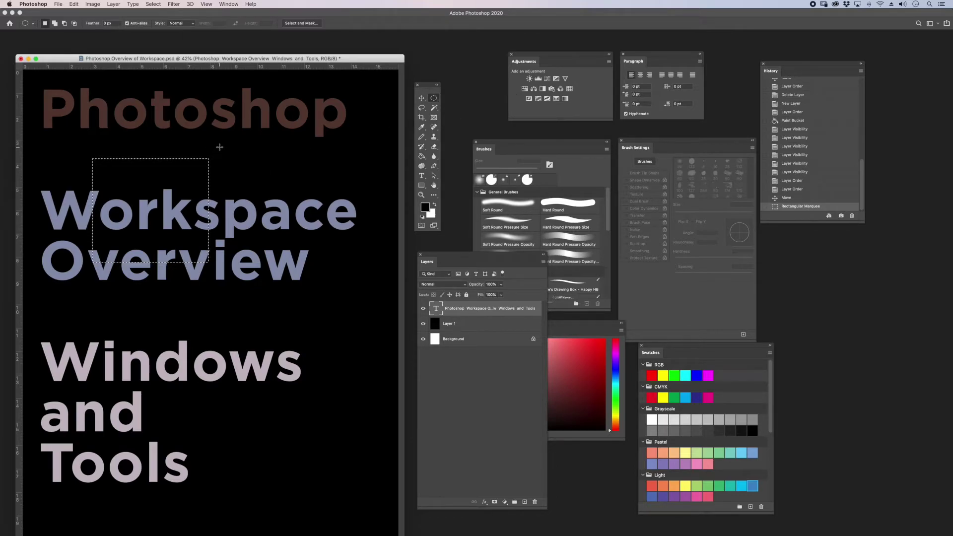
key(shift)
drag(188, 136, 270, 204)
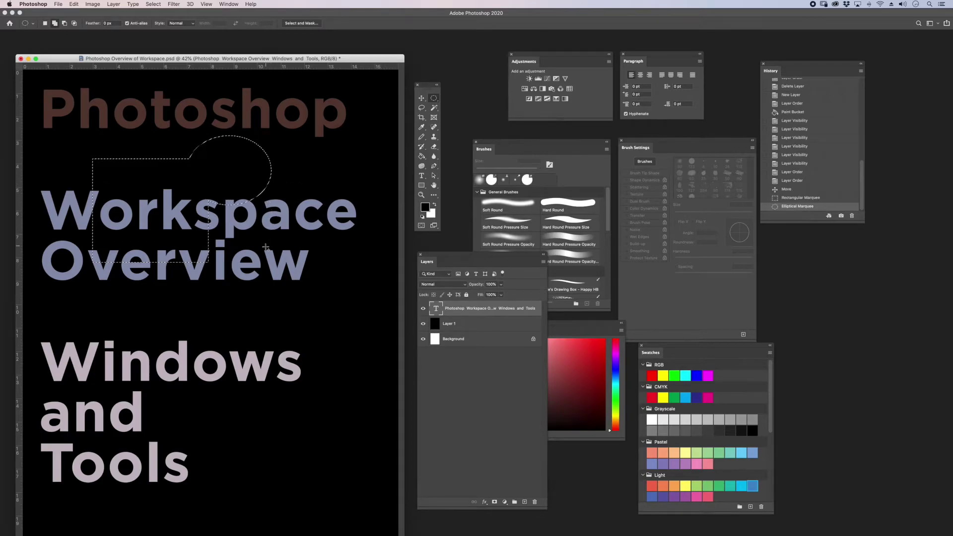
drag(256, 236, 323, 296)
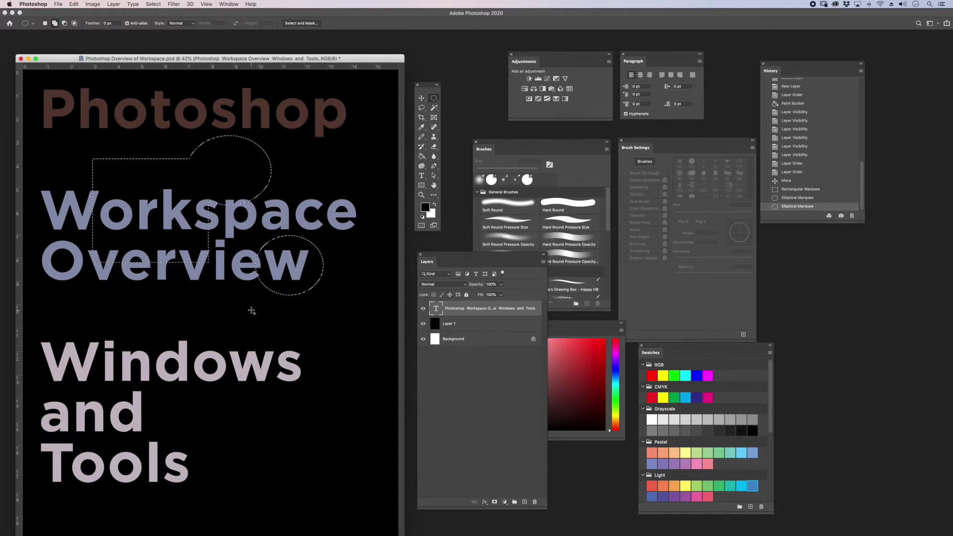
drag(251, 306, 193, 389)
drag(163, 240, 275, 320)
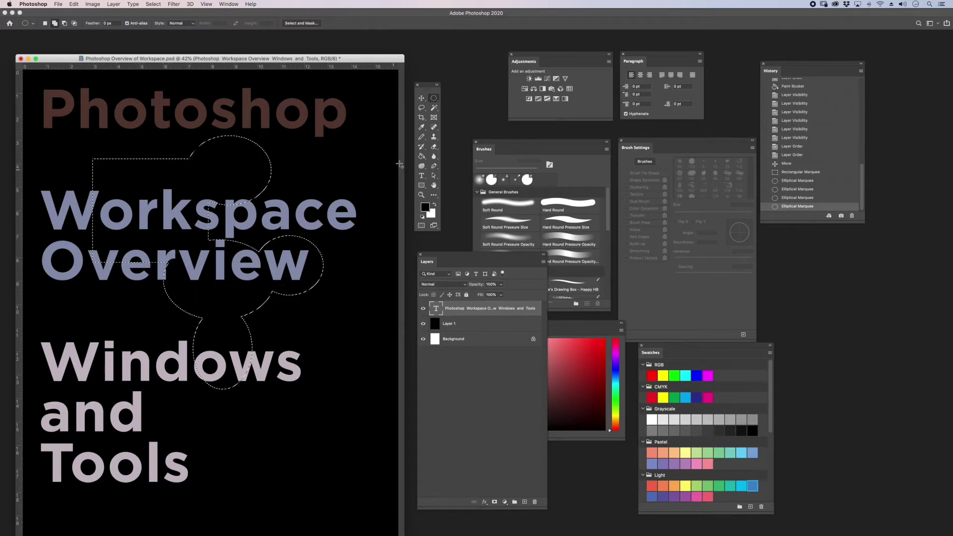
Step: Add one rectangle to the combined selection and subtract several small ones from it, and deselect everything
drag(435, 99, 450, 99)
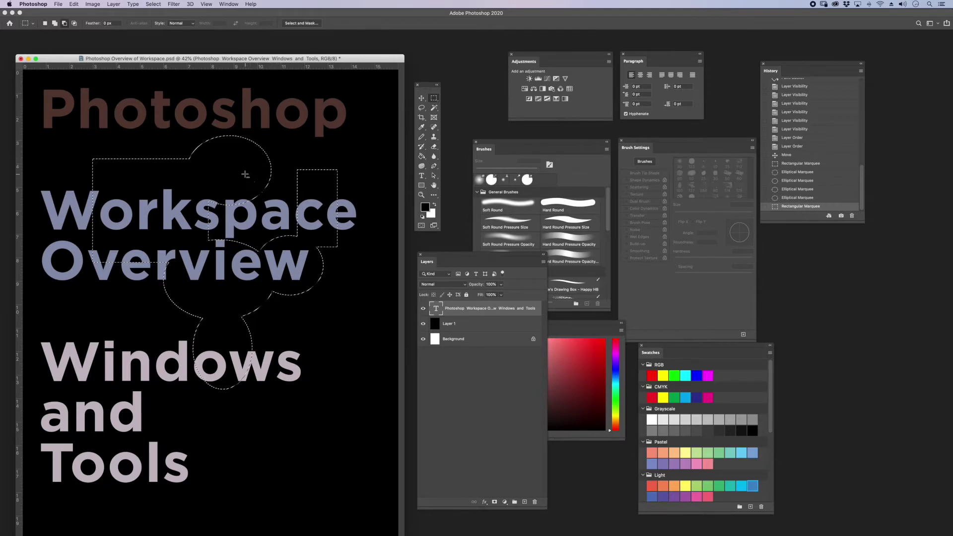
drag(195, 177, 196, 177)
drag(147, 205, 232, 291)
drag(286, 256, 308, 277)
drag(308, 188, 327, 215)
drag(213, 333, 240, 367)
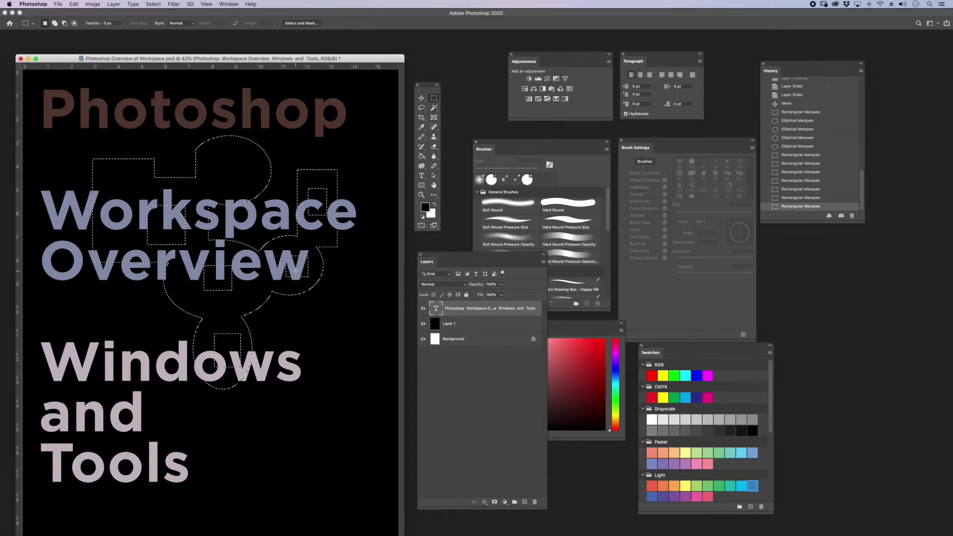
key(super+d)
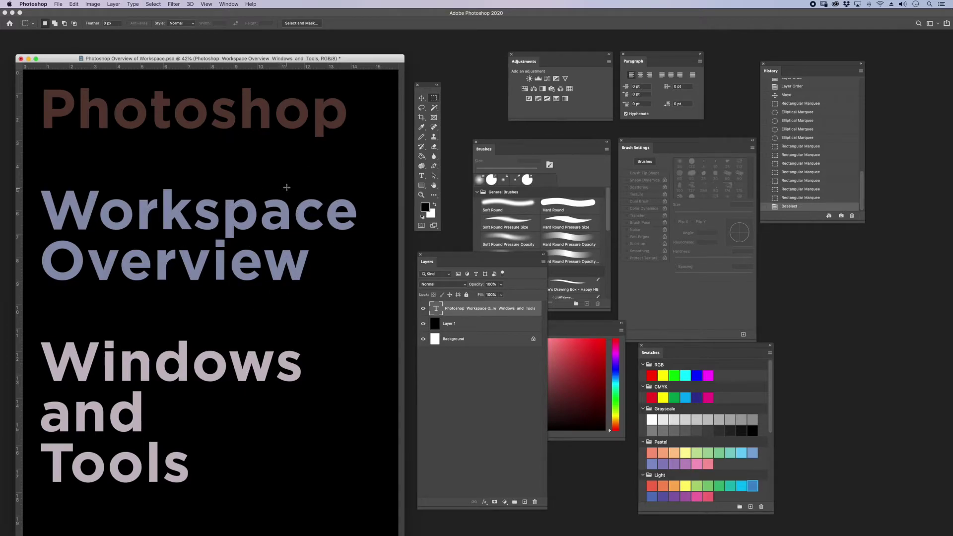
Step: Draw a freehand Lasso selection from the gap above Workspace down into the word, and switch back to the Rectangular Marquee tool
click(423, 109)
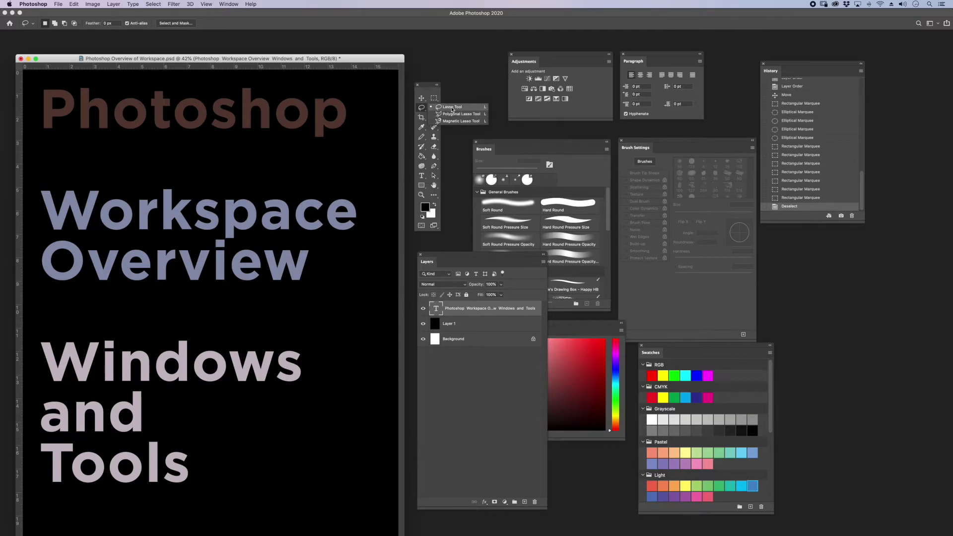
click(452, 108)
mouse_move(197, 160)
mouse_down()
mouse_move(206, 189)
mouse_move(250, 175)
mouse_move(253, 150)
mouse_move(291, 187)
mouse_move(325, 139)
mouse_move(252, 106)
mouse_move(232, 149)
mouse_move(164, 149)
mouse_move(233, 210)
mouse_up()
click(434, 99)
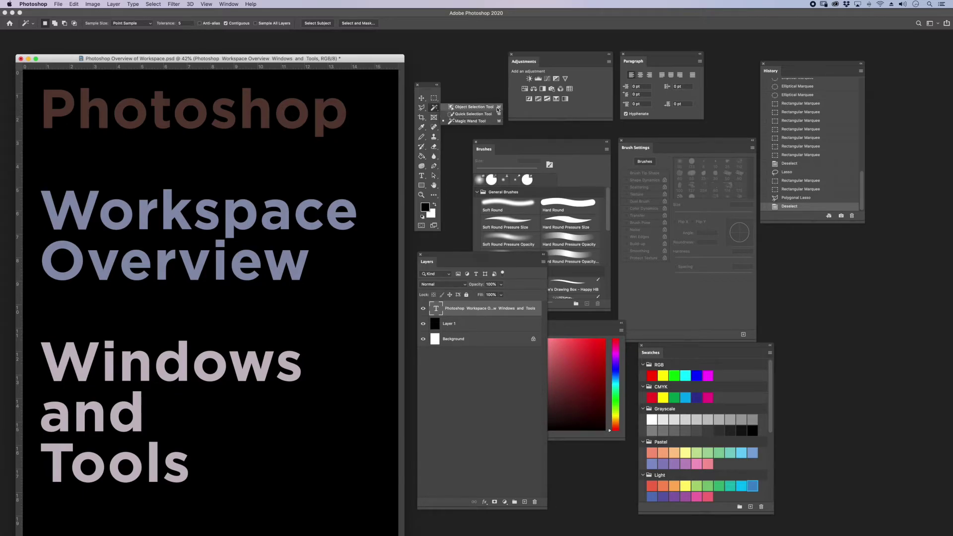
Step: Review the Magic Wand and lasso tool variants, and choose the Polygonal Lasso tool
click(459, 120)
click(421, 108)
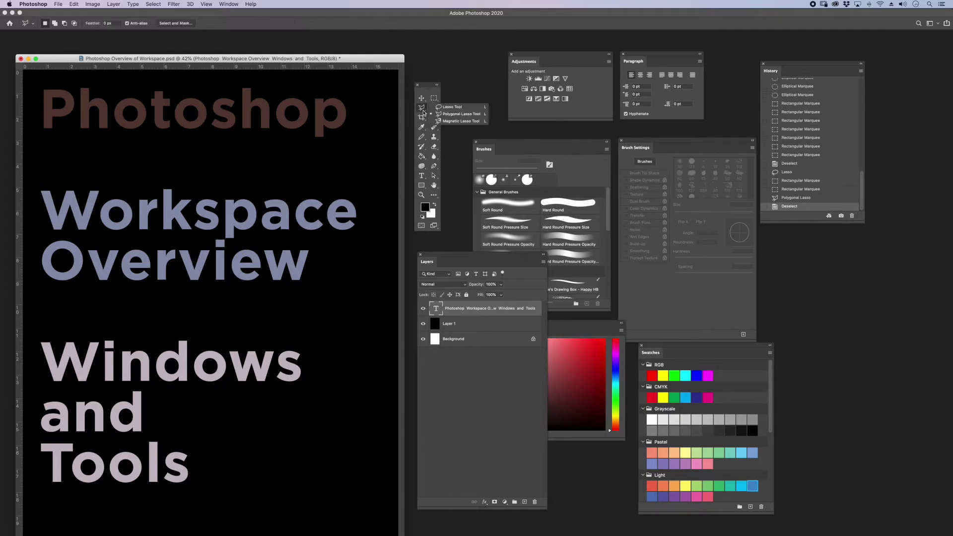
click(460, 114)
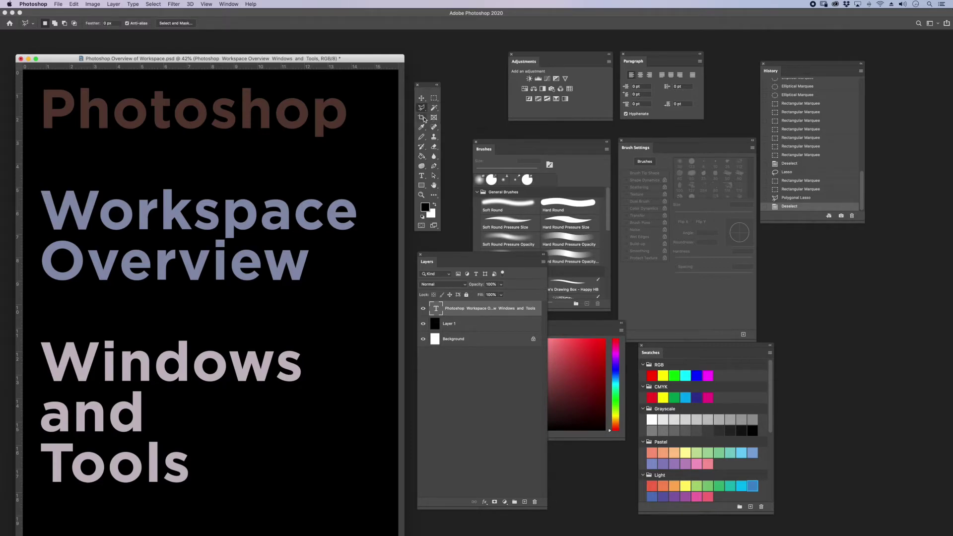
Step: Choose the Crop tool and pull the crop boundary's upper-left corner inward to the start of the word Workspace
click(422, 119)
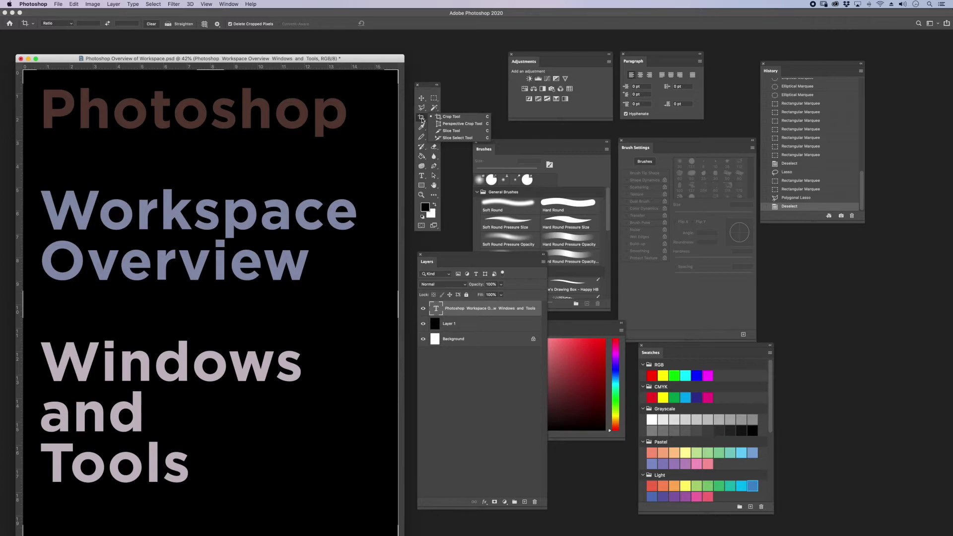
click(460, 117)
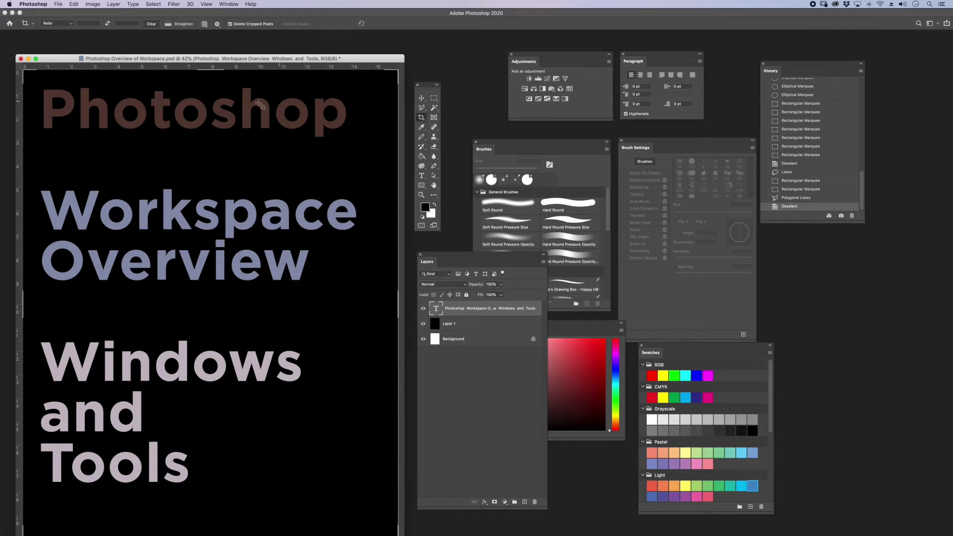
click(23, 73)
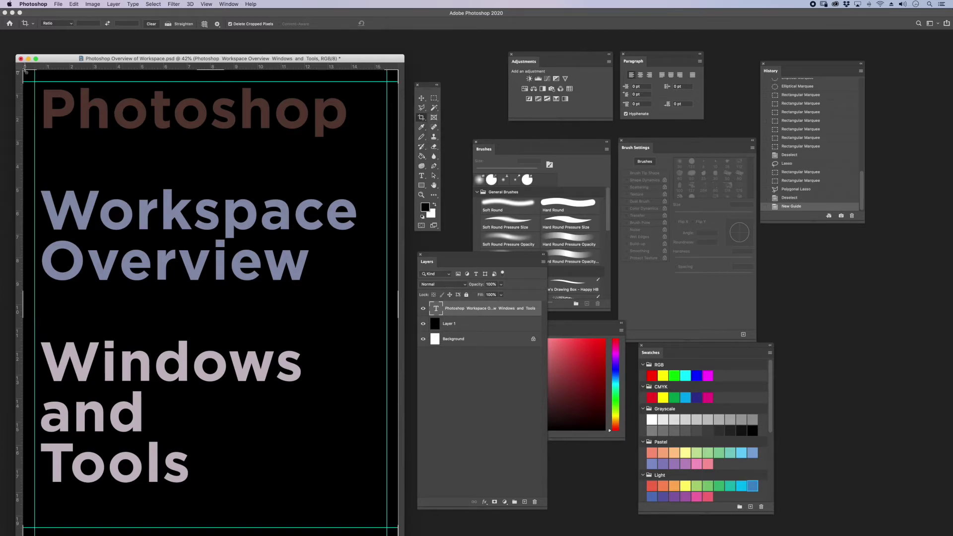
drag(25, 72, 128, 192)
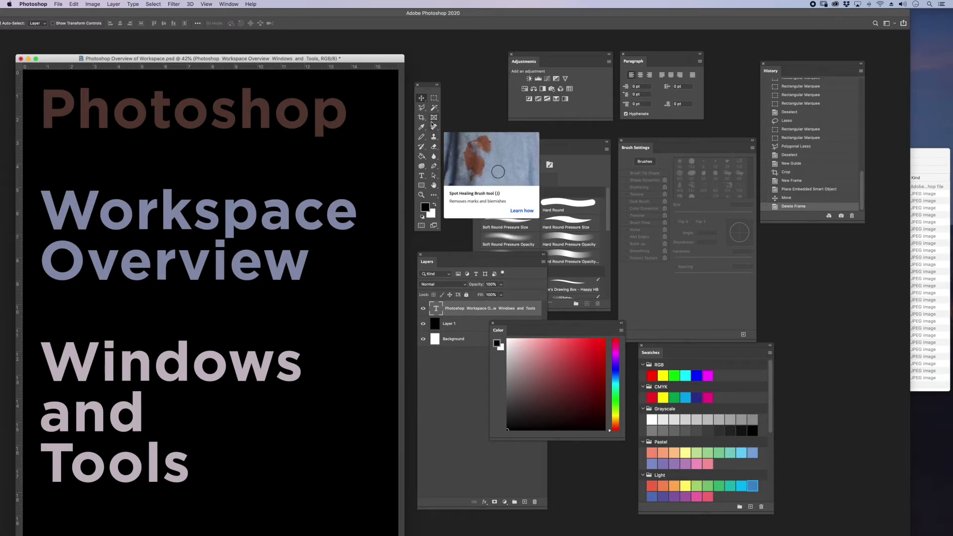
Step: Sample colours across the words Photoshop, Workspace, Windows and Overview with the Eyedropper, ending on the blue-violet of Workspace as foreground colour
click(422, 129)
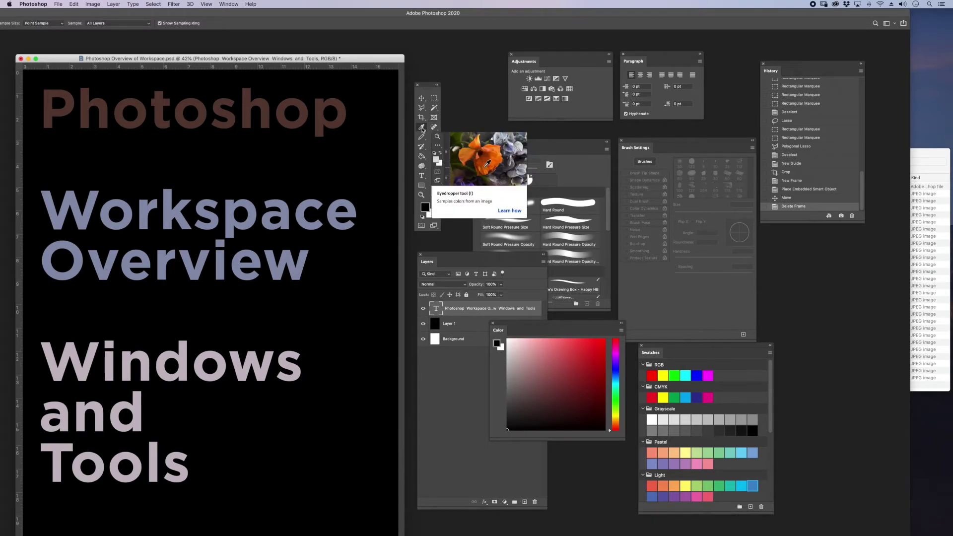
click(344, 119)
click(325, 213)
click(289, 357)
click(240, 371)
click(222, 366)
click(195, 334)
click(218, 268)
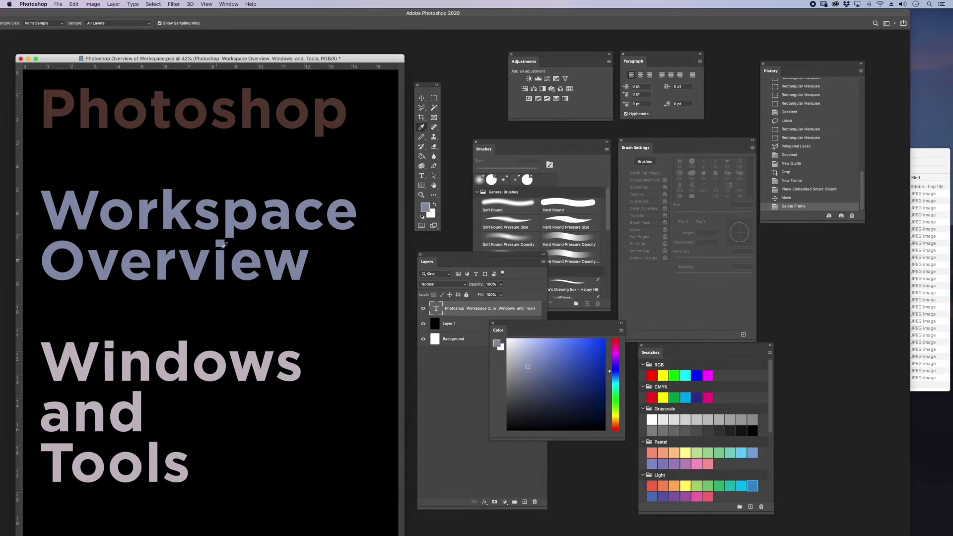
click(242, 193)
Step: Measure a horizontal line just above the word Workspace with the Ruler tool, and bring the application window back to fill the screen
click(421, 128)
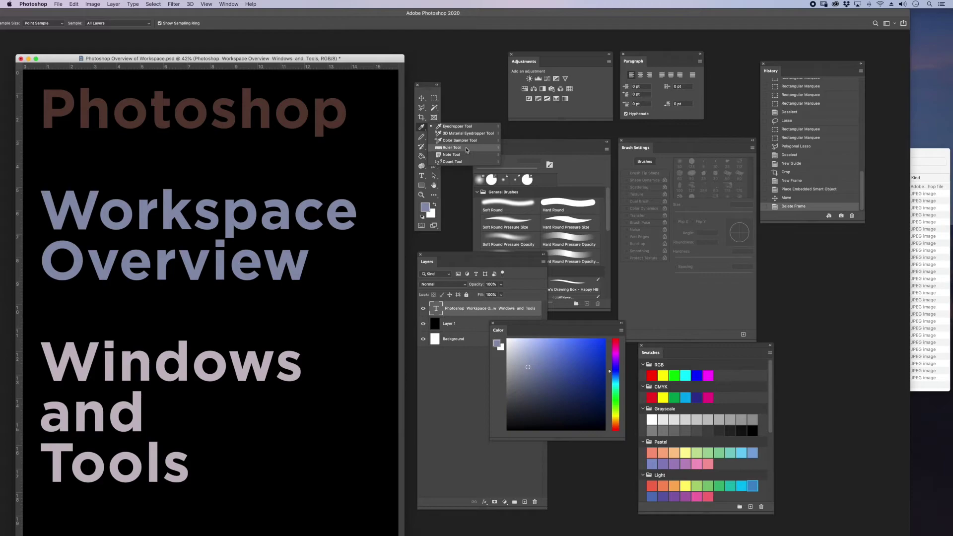
click(456, 149)
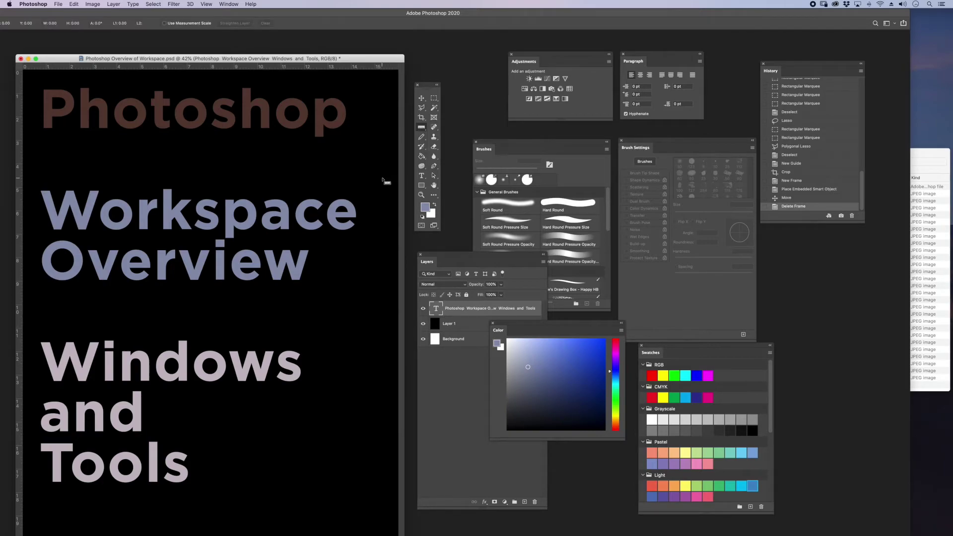
drag(378, 179, 78, 179)
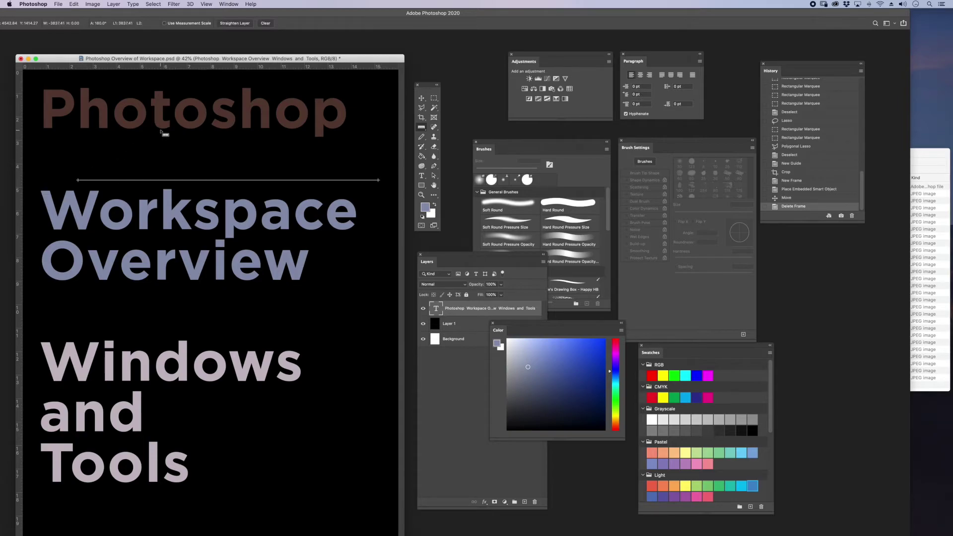
drag(224, 13, 231, 13)
double_click(231, 12)
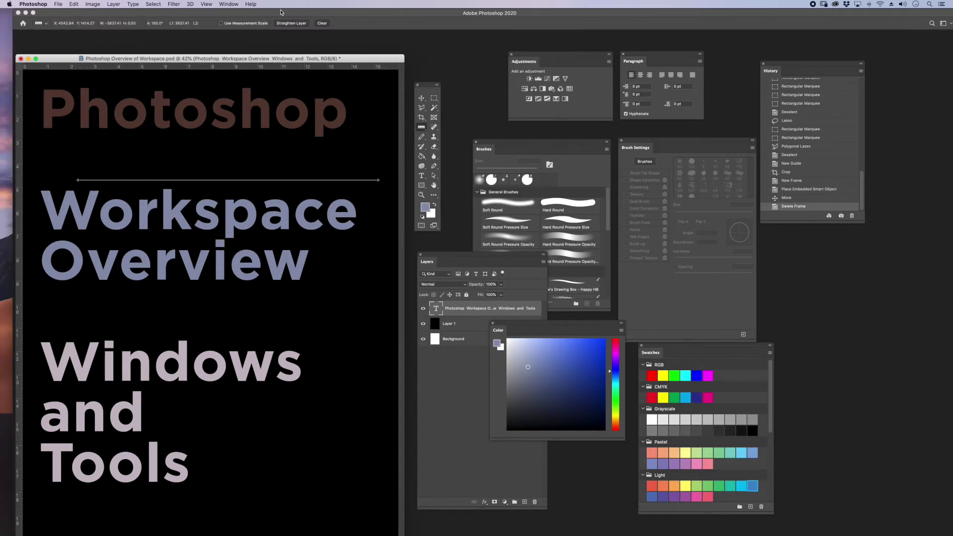
Step: Review the healing and painting tool variants, and choose the Brush tool
click(434, 129)
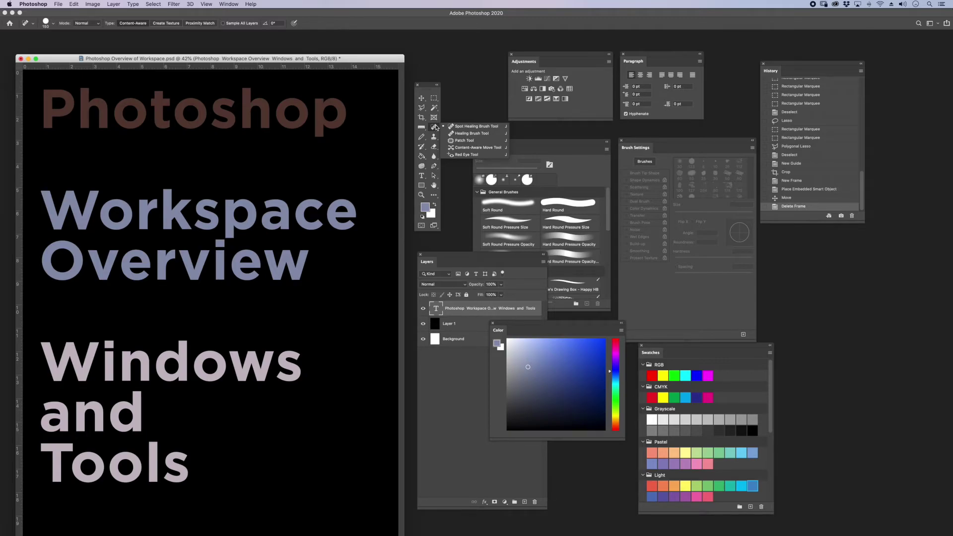
click(421, 137)
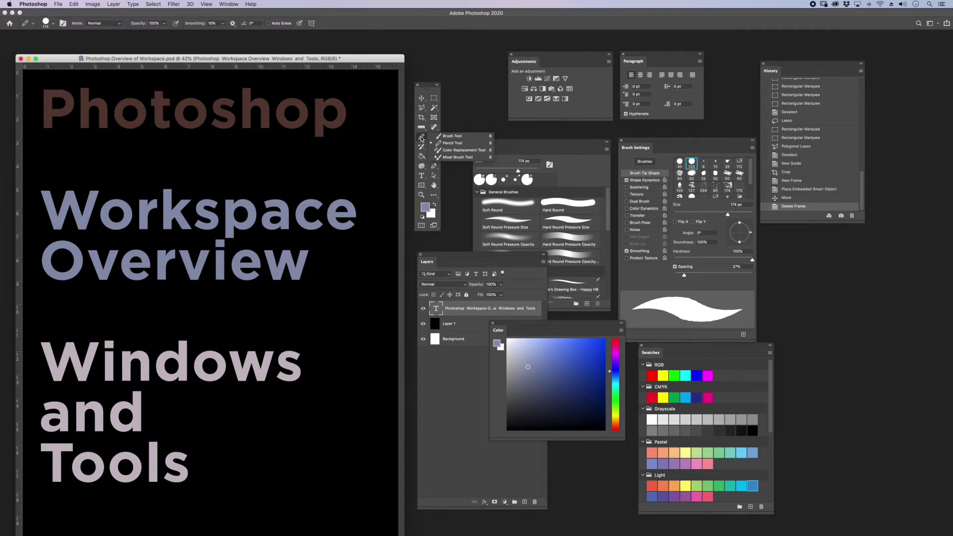
click(472, 139)
Step: Choose the Clone Stamp tool, and place the Clone Source panel beside the toolbox
click(433, 138)
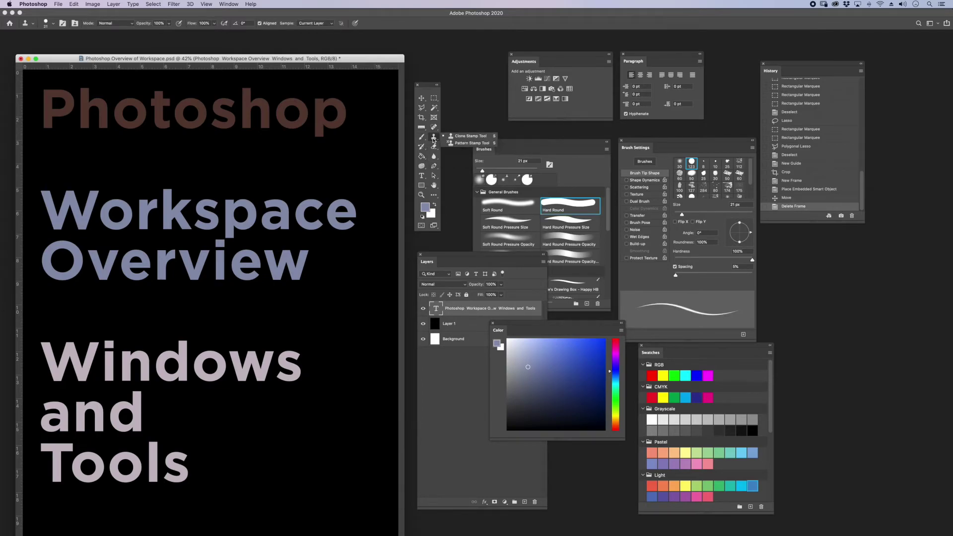
click(472, 137)
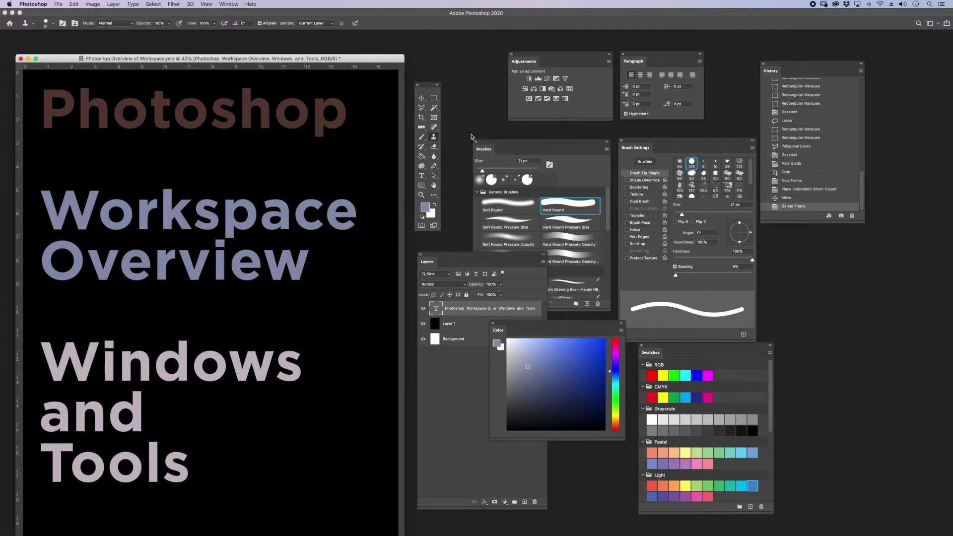
click(229, 4)
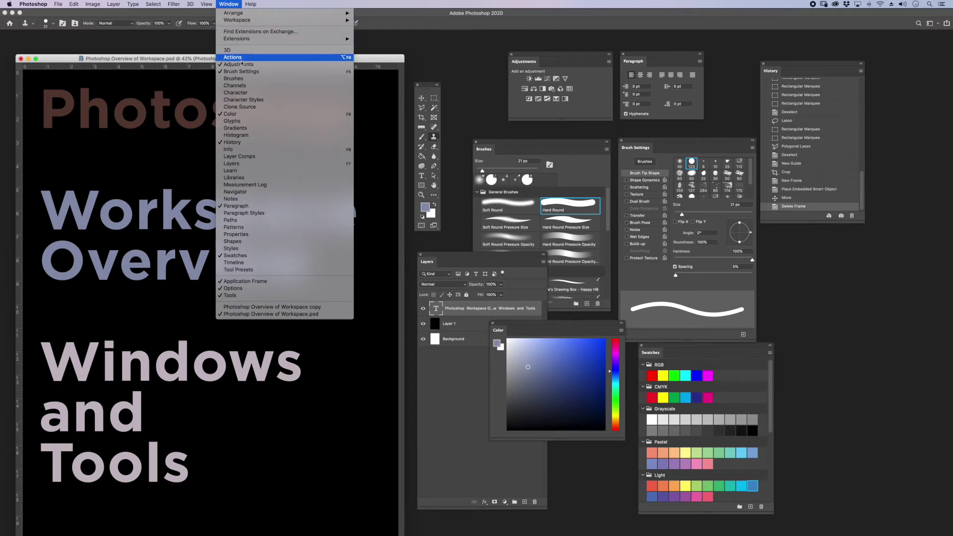
click(248, 107)
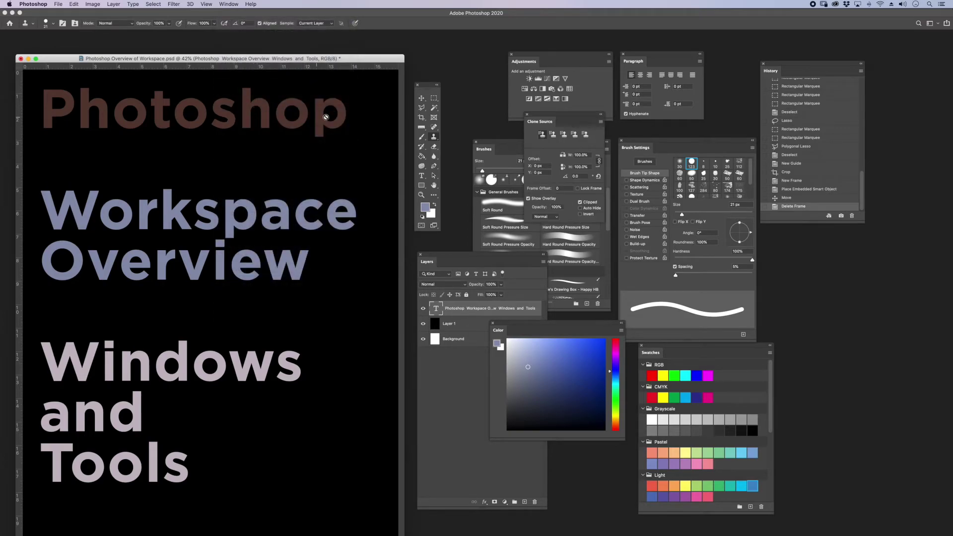
drag(558, 117, 488, 92)
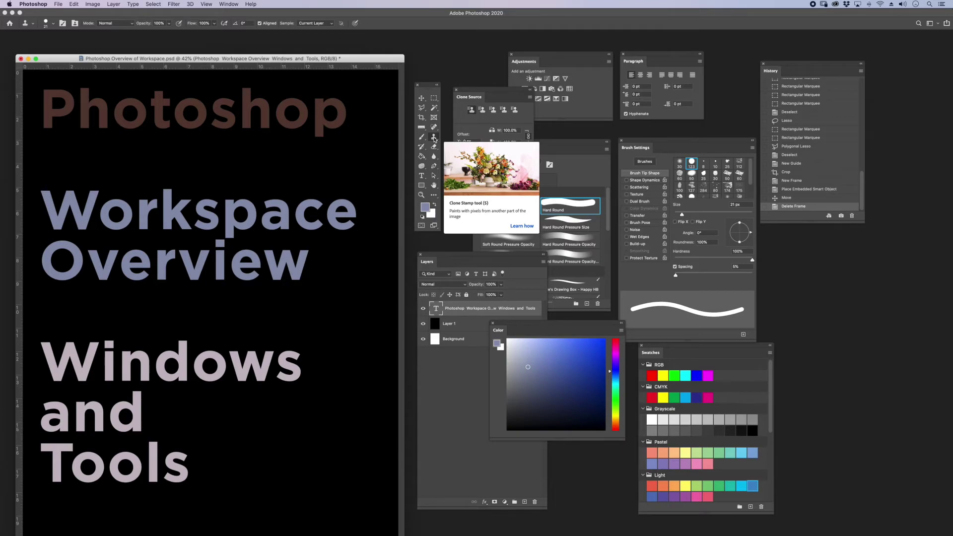
Step: Activate the History Brush, Eraser and Paint Bucket tools in turn and review their tool variants
click(421, 148)
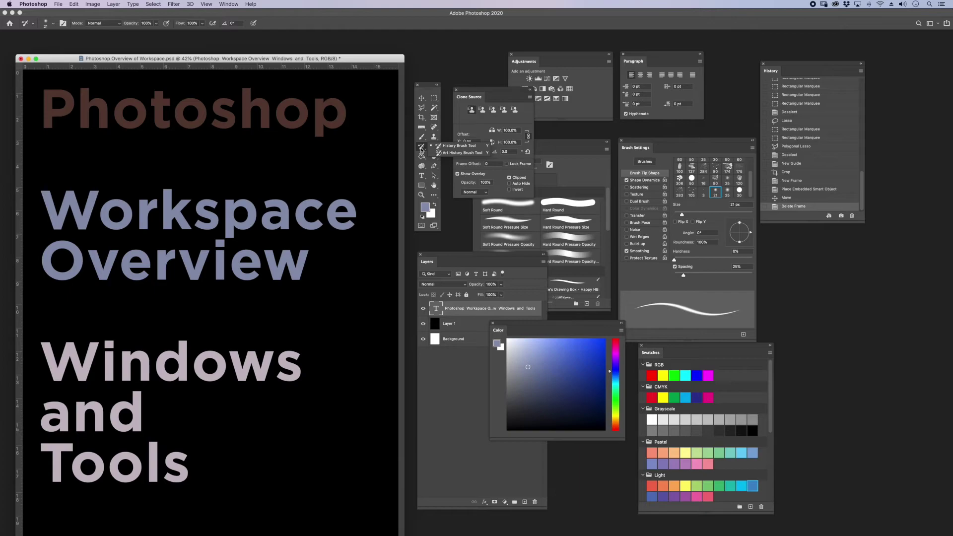
click(422, 148)
click(422, 148)
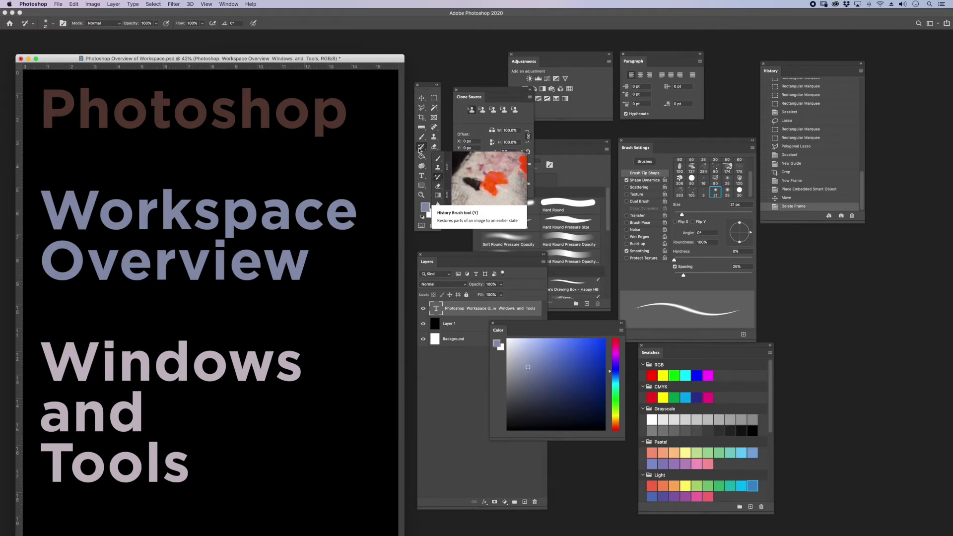
click(435, 148)
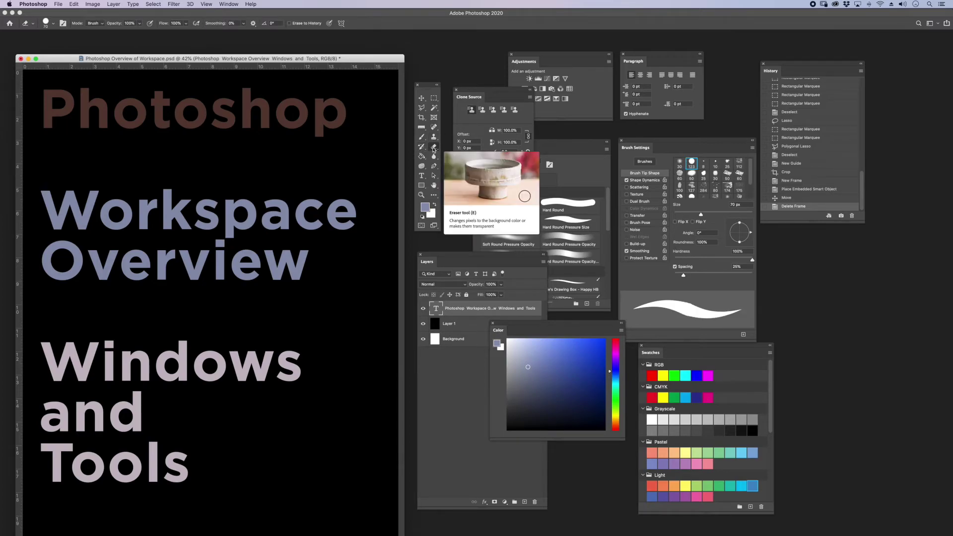
click(434, 148)
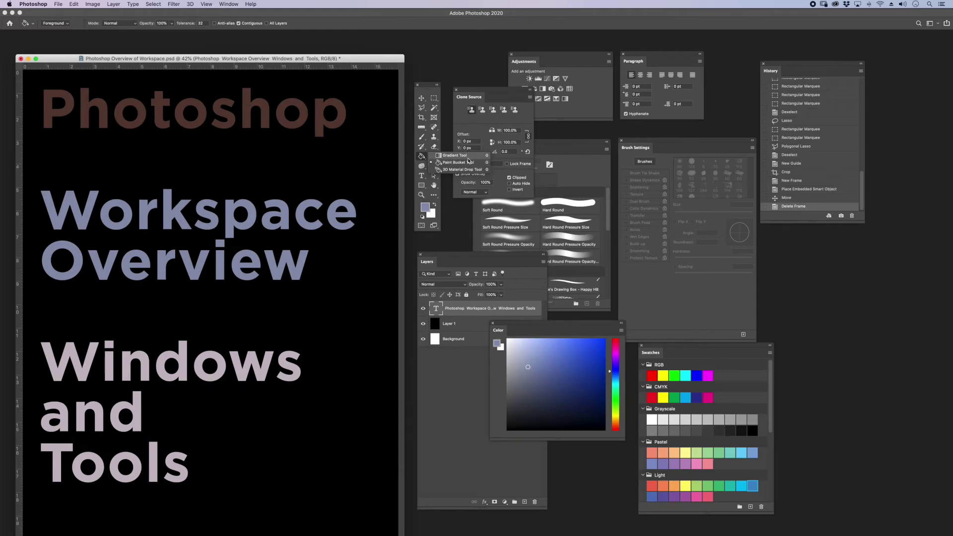
click(446, 144)
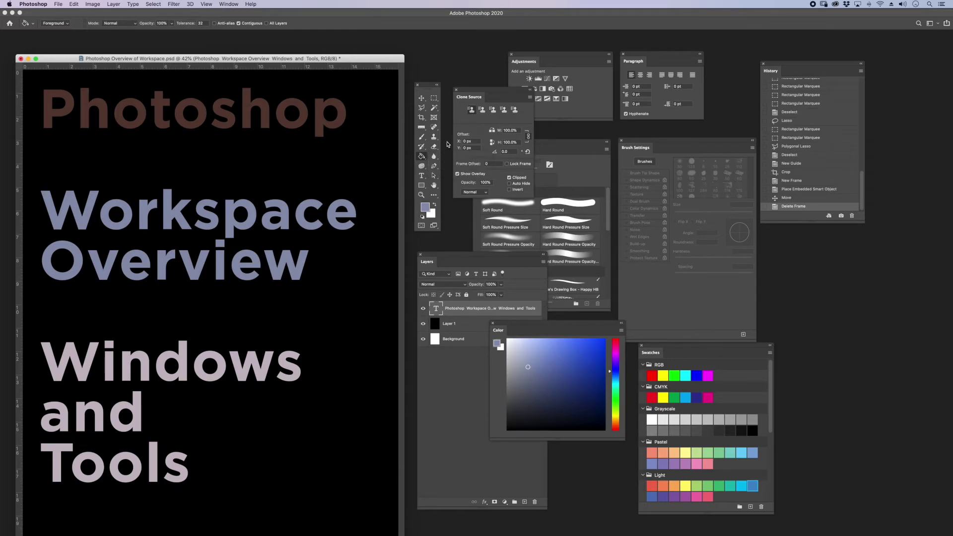
Step: Review the Blur, Sharpen and Smudge tools and the Dodge and Sponge variants, and choose the Burn tool
click(435, 156)
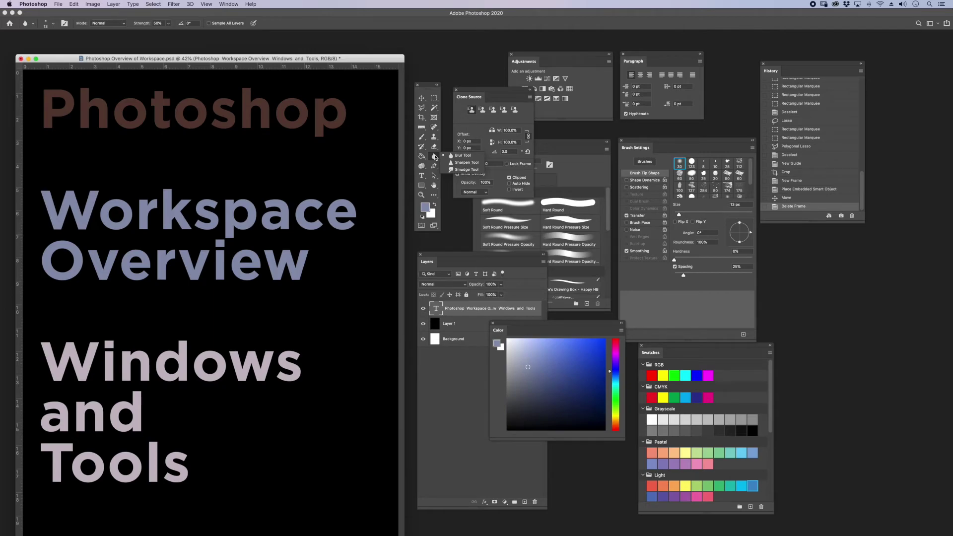
click(421, 166)
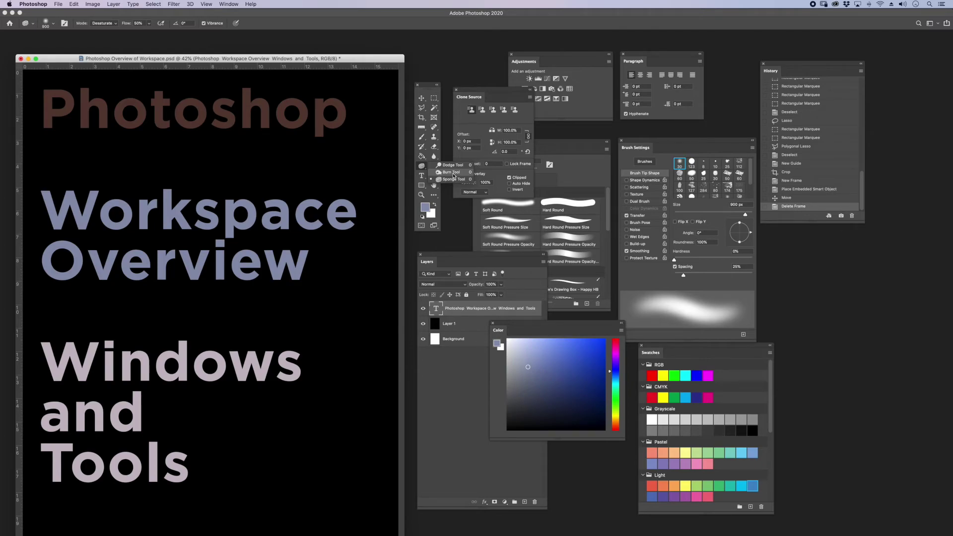
click(453, 174)
Step: Review the variants of the Pen, Horizontal Type and Path Selection tools
click(434, 166)
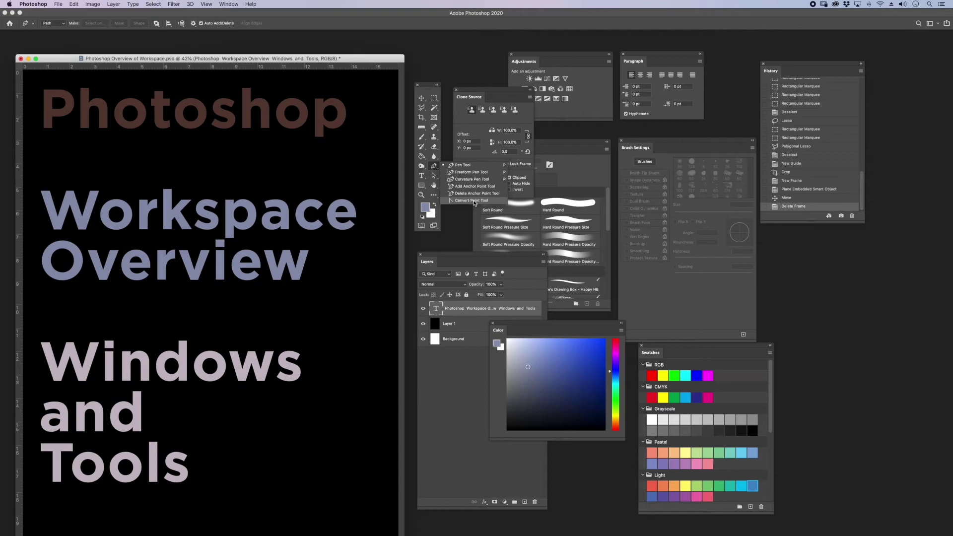
click(422, 177)
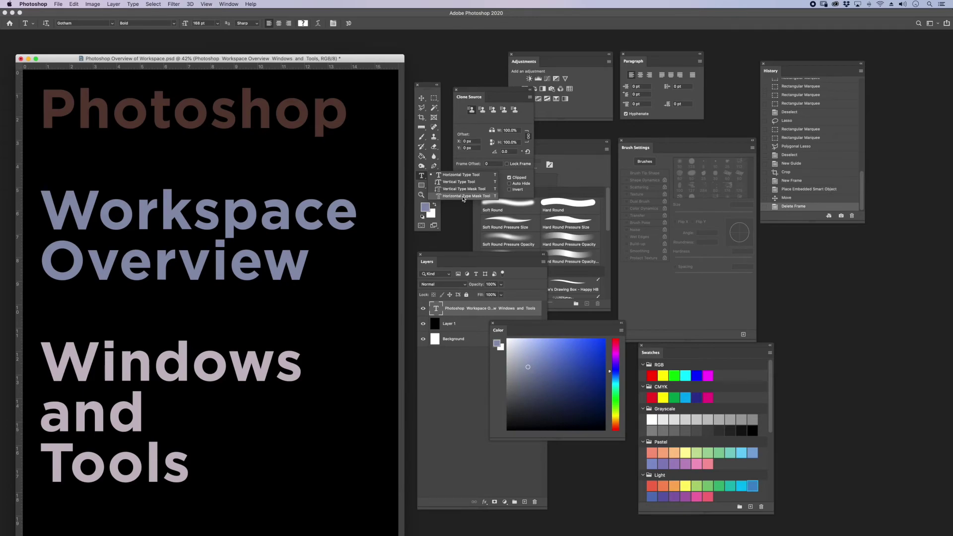
click(434, 176)
click(434, 176)
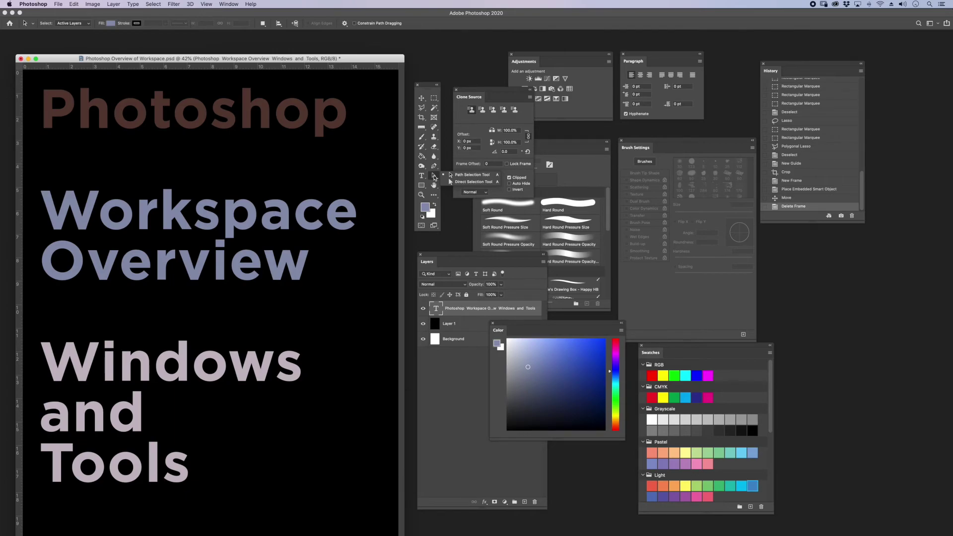
Step: Review the shape tools and choose the Custom Shape tool, and switch to the Hand tool
click(426, 187)
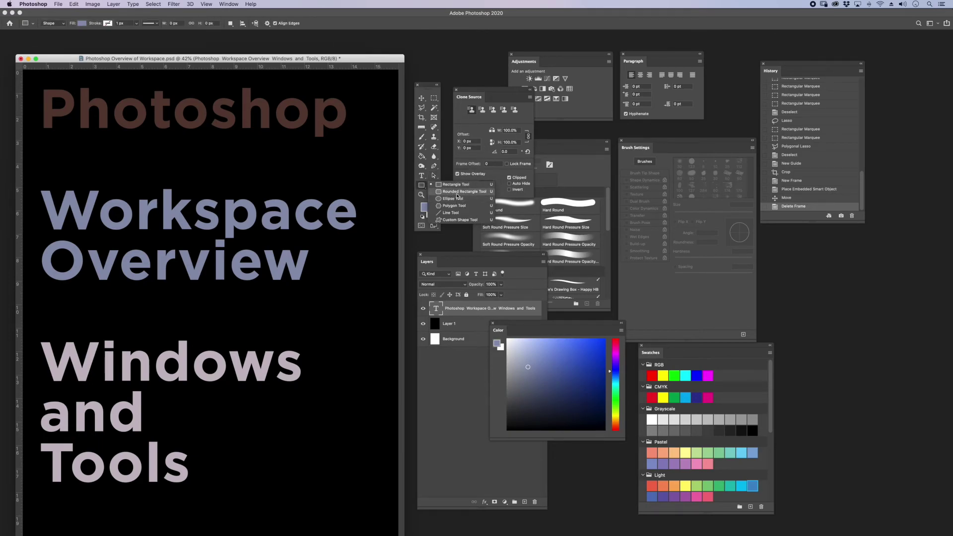
click(463, 221)
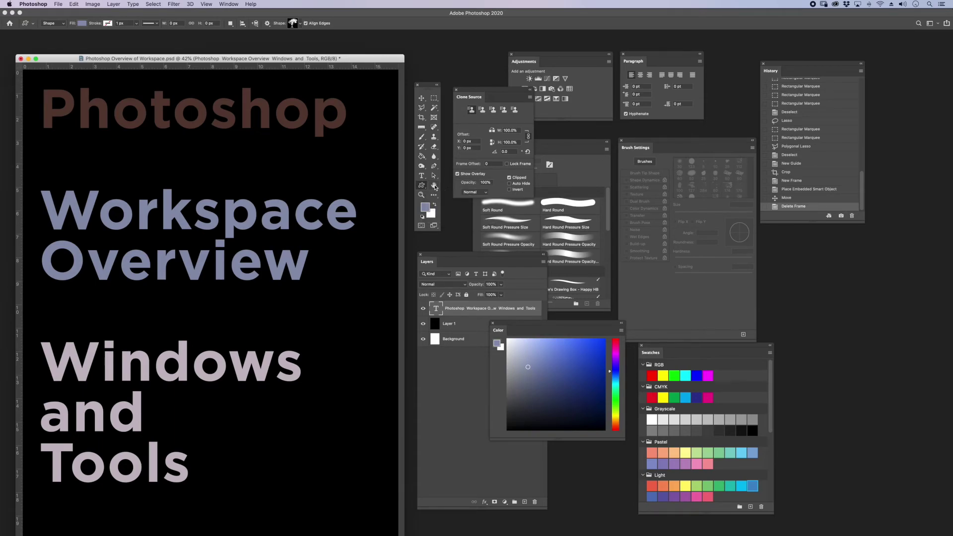
click(434, 185)
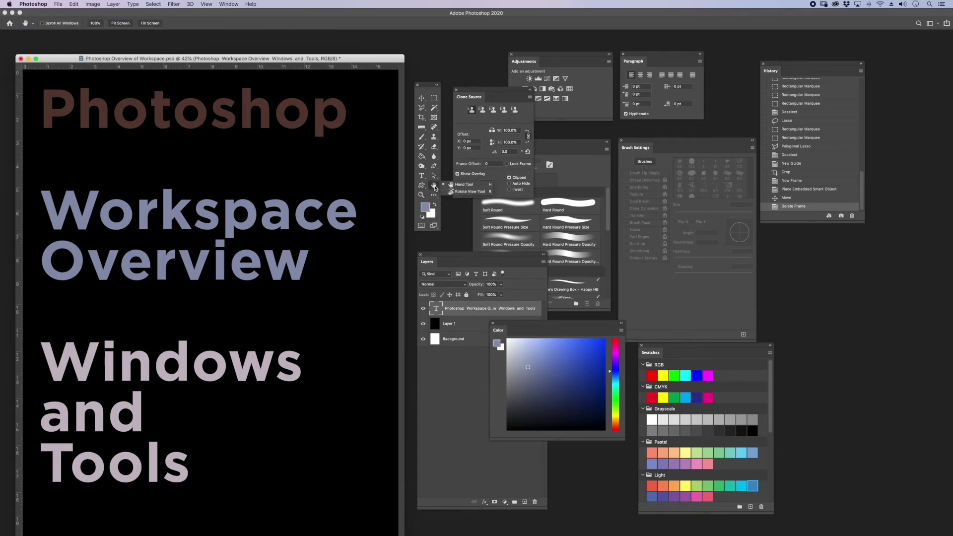
click(460, 187)
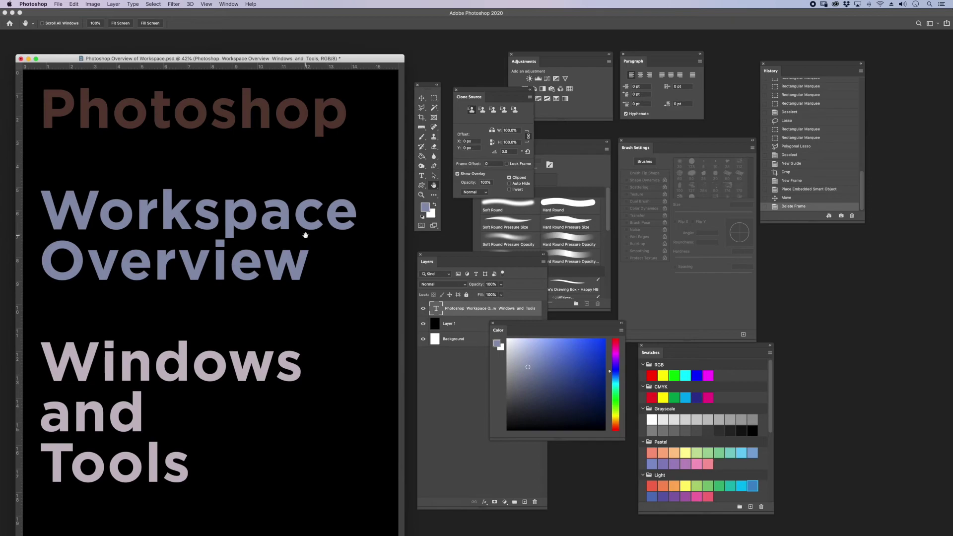
Step: Zoom the document in beyond 200% and back out to 66.7%
key(super+plus)
key(super+plus)
key(super+plus)
key(super+plus)
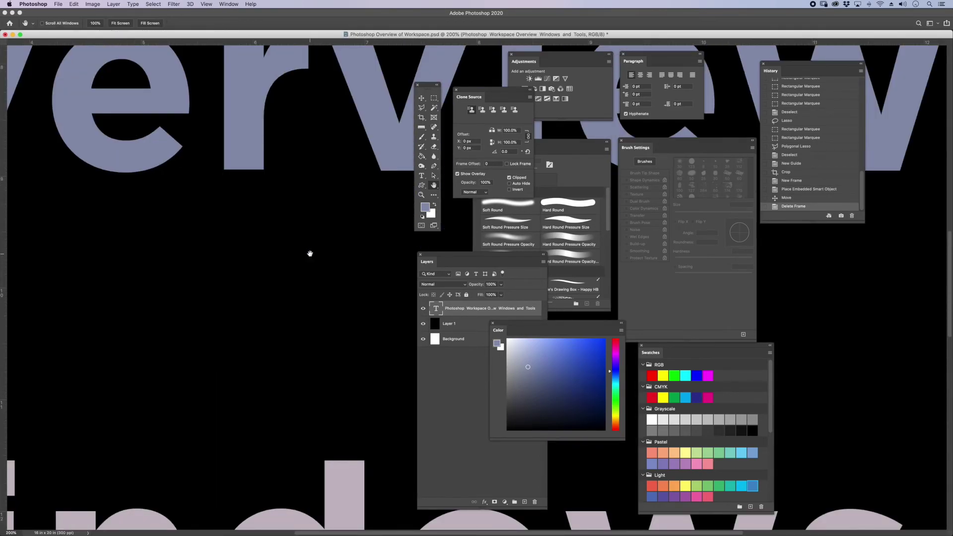
key(super+plus)
key(super+minus)
key(super+minus)
key(super+minus)
key(super+minus)
key(super+minus)
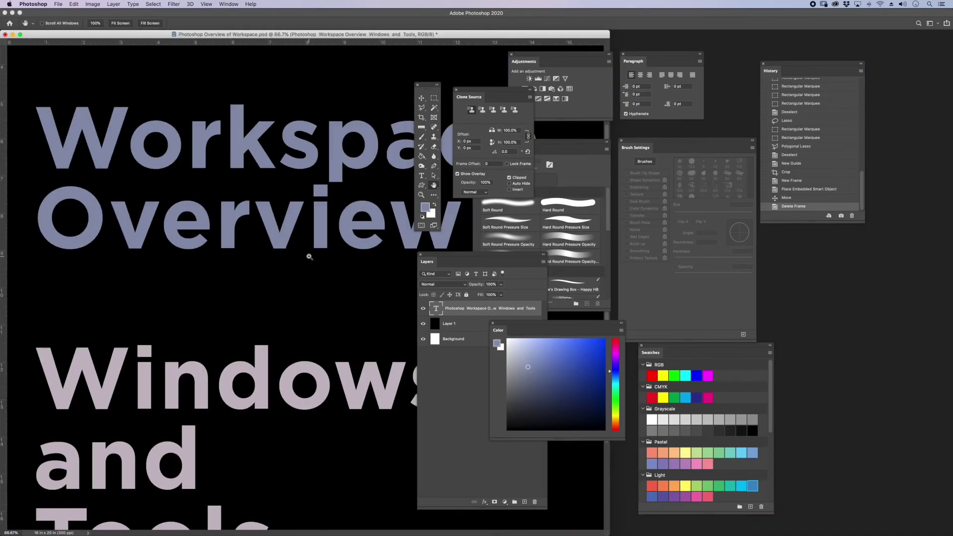
Step: Zoom the document in and out again and finish at 100% magnification
key(super+plus)
key(super+plus)
key(super+plus)
key(super+minus)
key(super+minus)
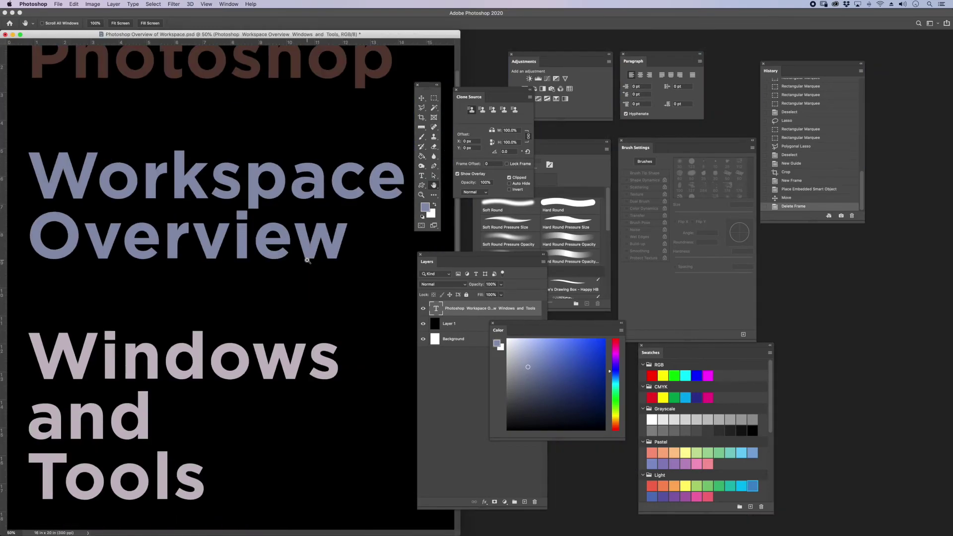
key(super+plus)
key(super+plus)
Step: Pan around the enlarged document with the Hand tool, from the Photoshop heading to the Windows and Tools text
drag(360, 230, 312, 115)
drag(324, 151, 339, 384)
scroll(291, 318, down, 15)
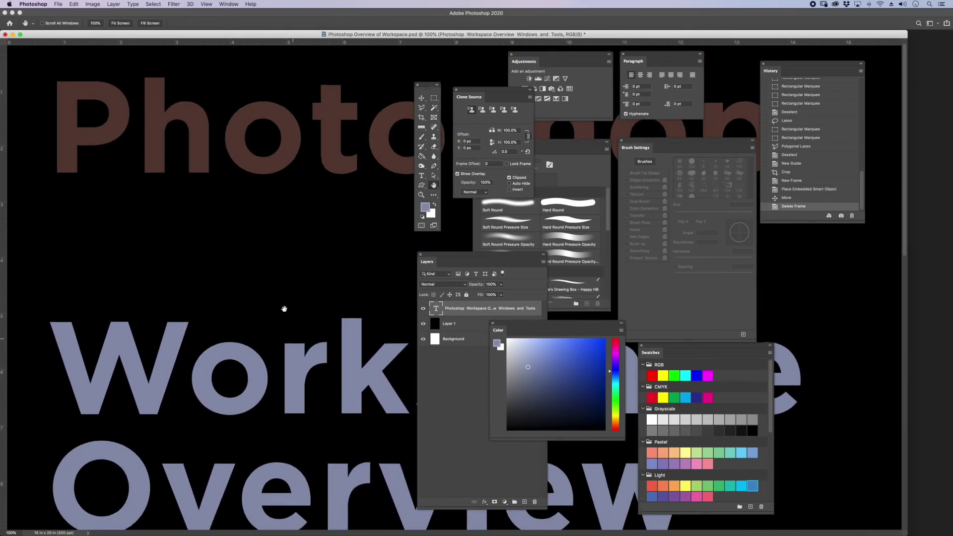
Step: Switch to the Move tool and pan through the document by invoking the Hand tool temporarily
click(421, 98)
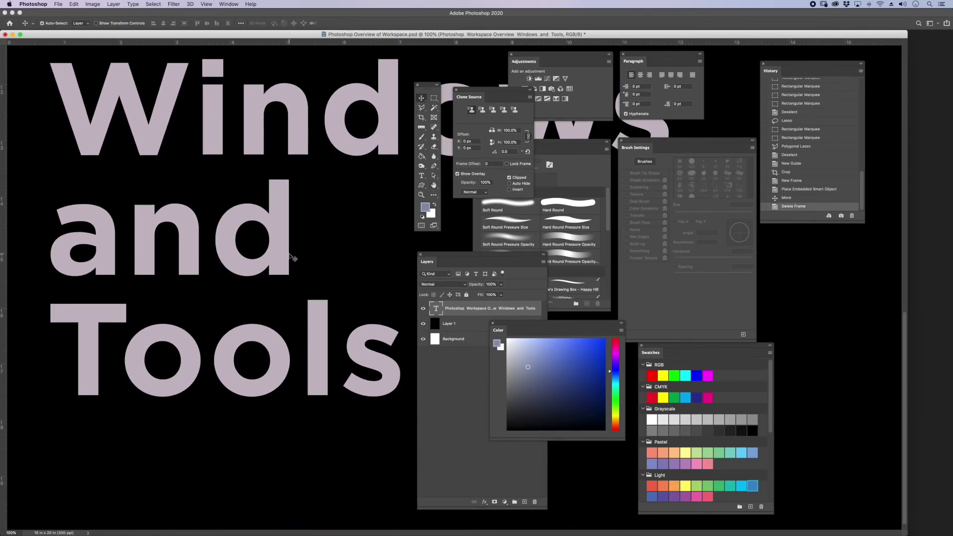
key(space)
drag(313, 292, 329, 330)
drag(326, 211, 339, 308)
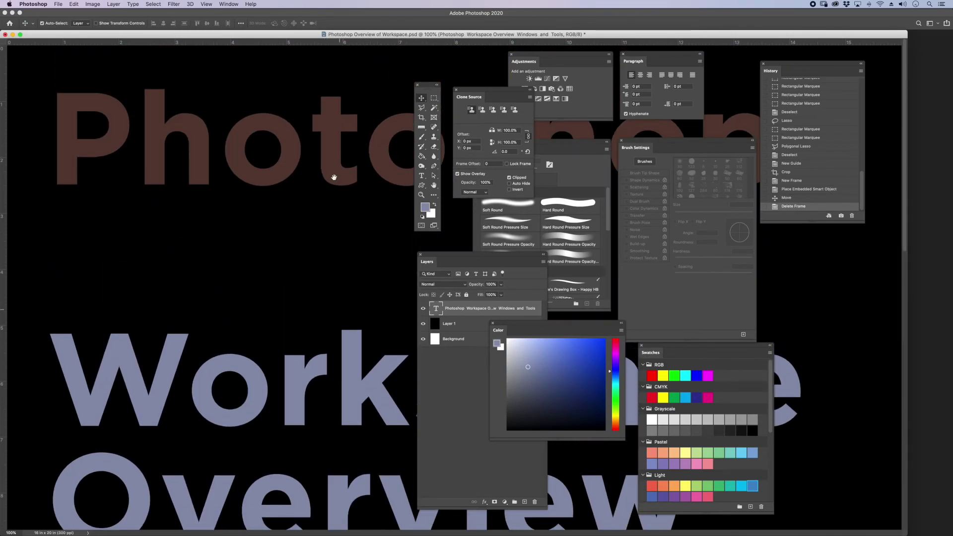
scroll(332, 310, down, 15)
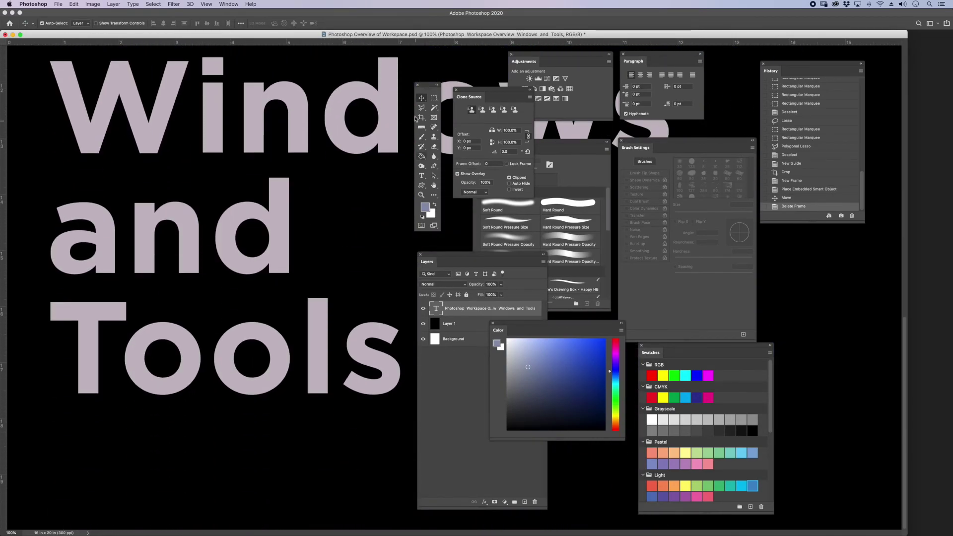
Step: Activate the Zoom tool and use Scrubby Zoom to magnify the word "and" to about 245%
click(421, 196)
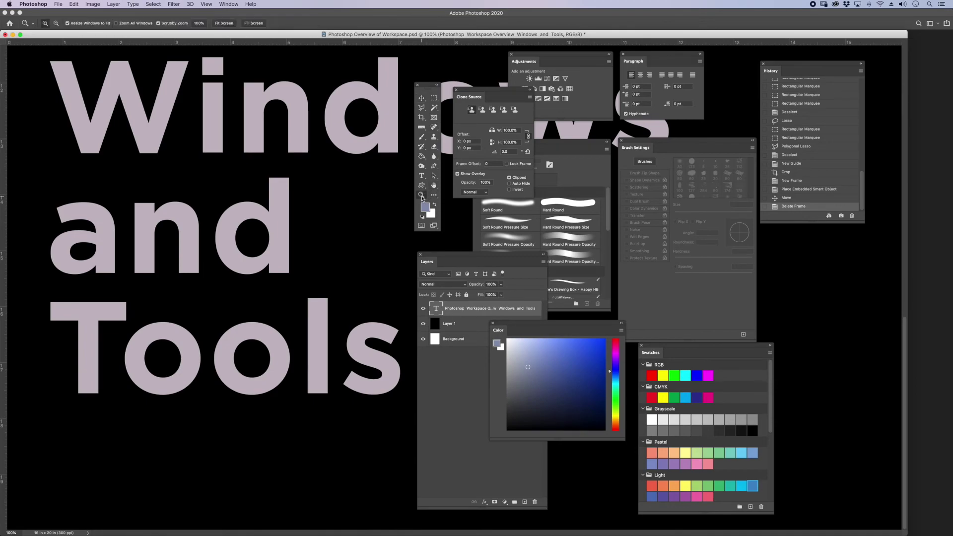
drag(345, 206, 382, 252)
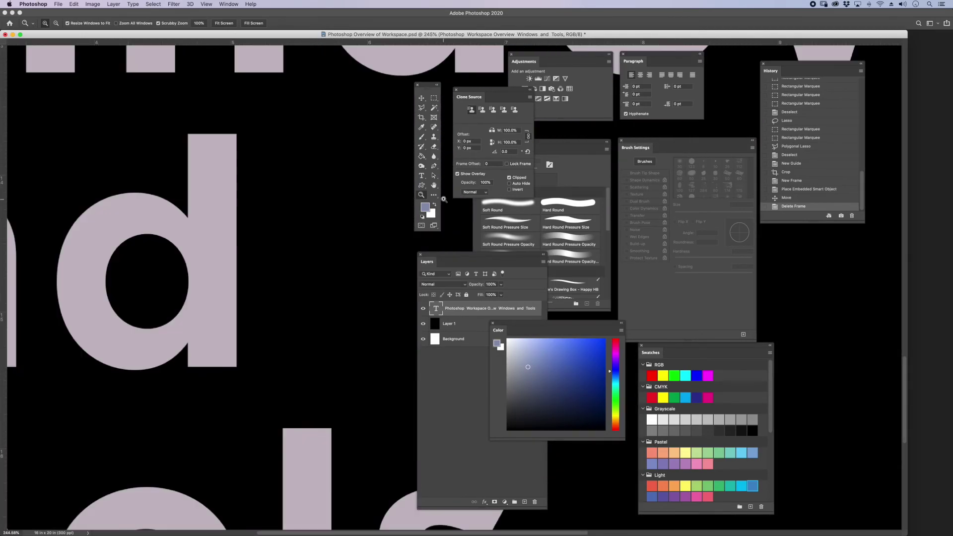
Step: Reset the foreground and background colors to default black and white, and swap them back and forth
click(422, 217)
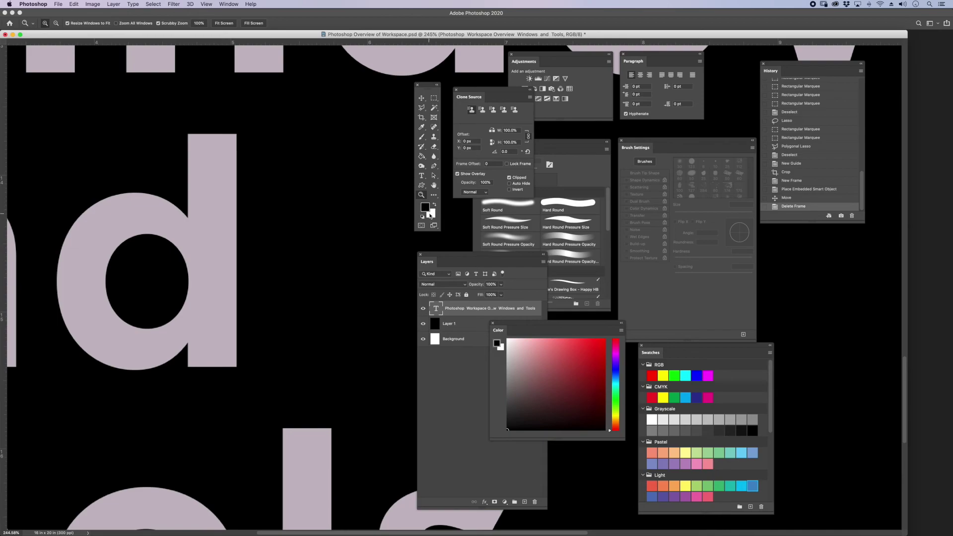
click(435, 206)
click(435, 206)
click(435, 206)
click(435, 207)
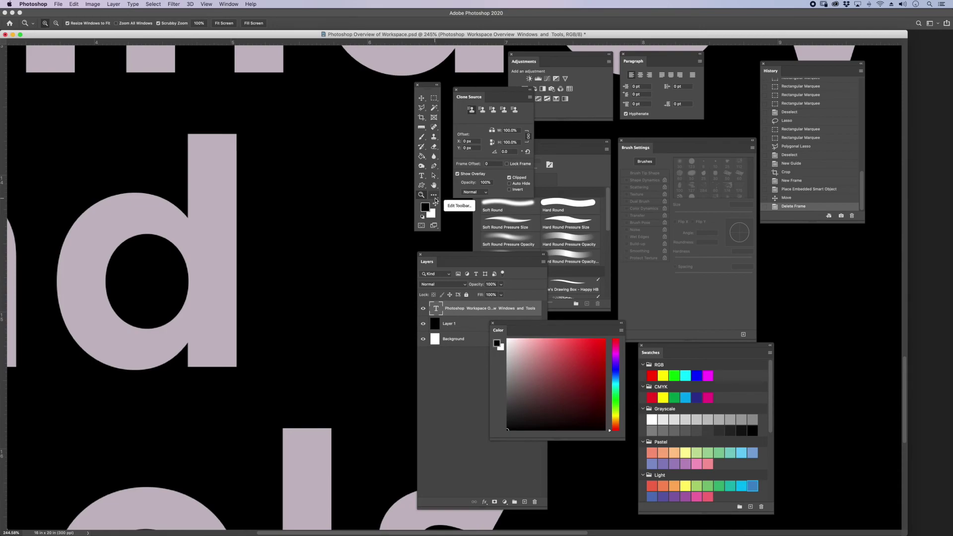
Step: Customize the toolbar by moving the Custom Shape, Line, Polygon and Ellipse tools into the Extra Tools list
click(434, 197)
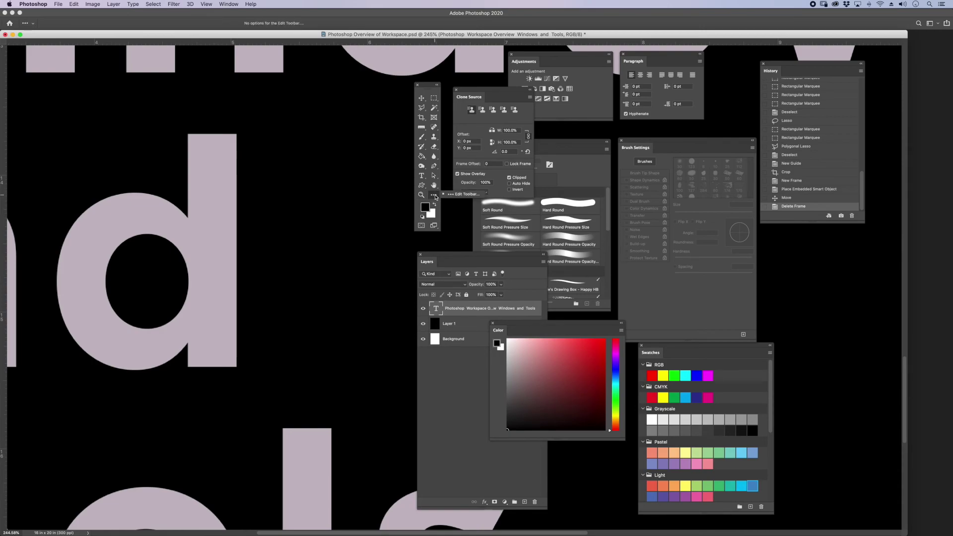
click(457, 196)
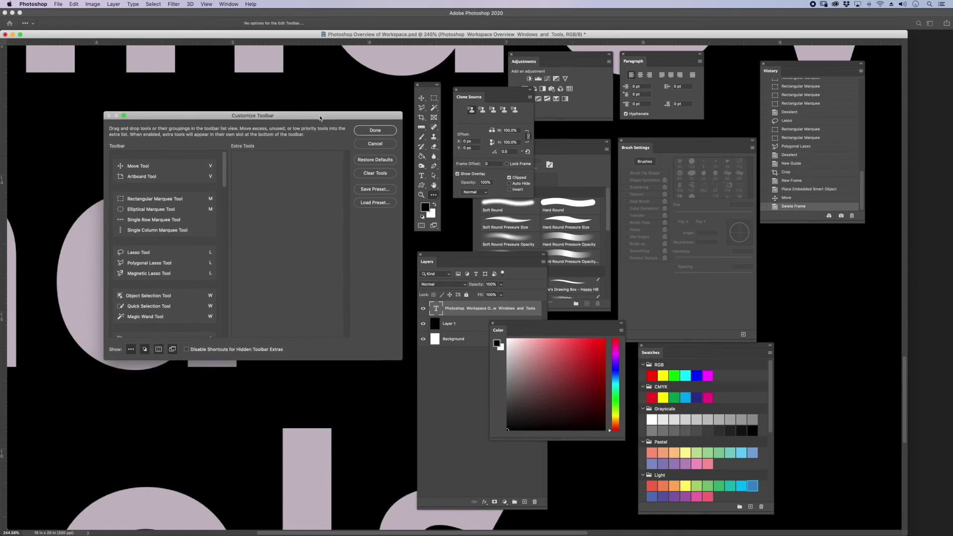
drag(223, 176, 237, 300)
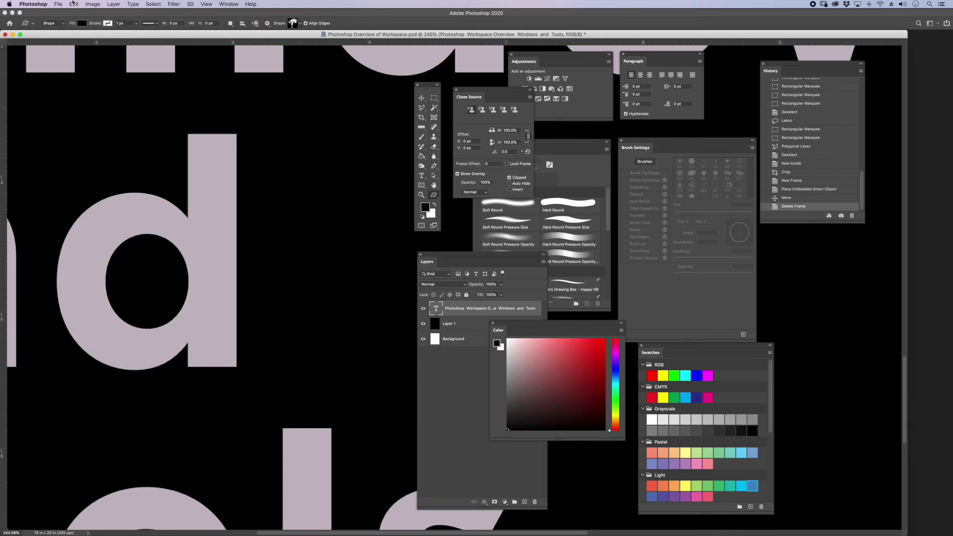
Step: Reopen the toolbar customization settings and look through the list of toolbar tools
click(74, 4)
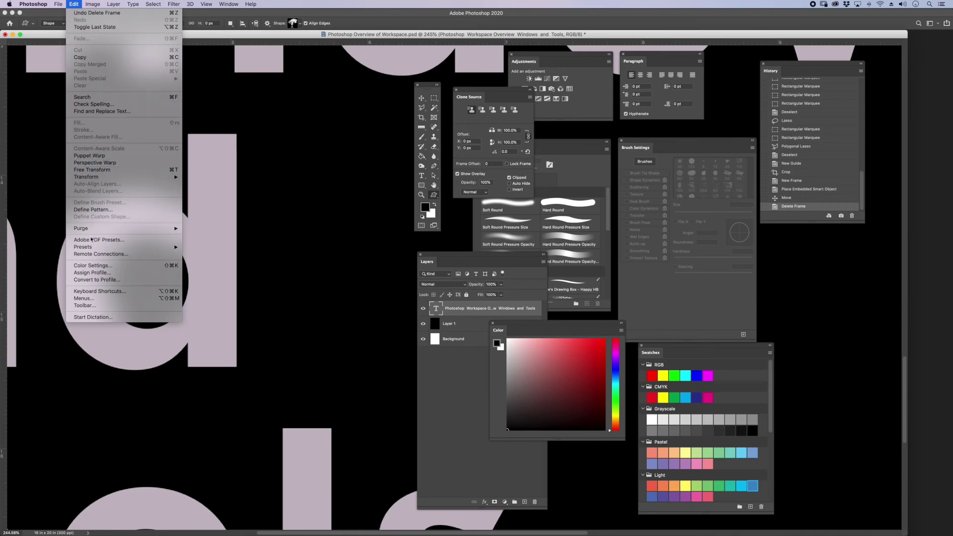
click(90, 305)
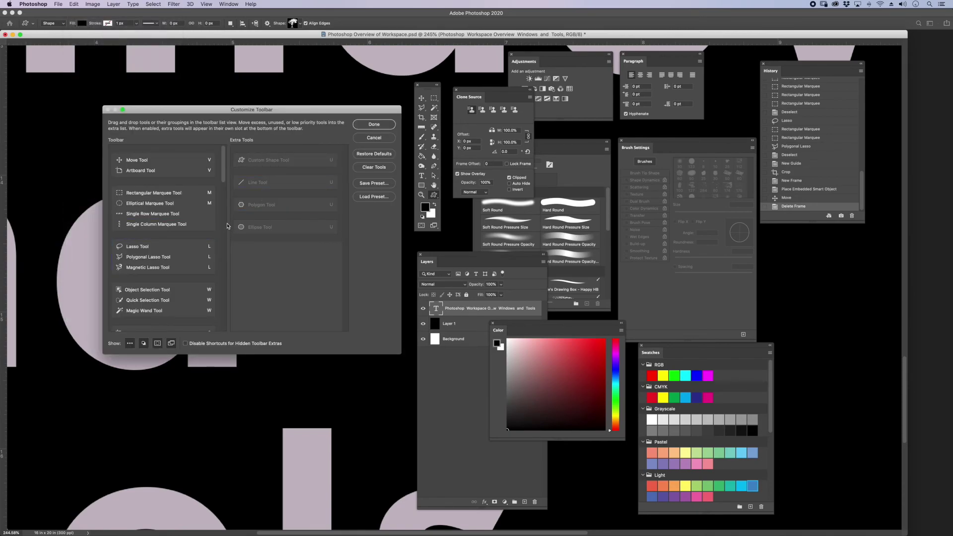
scroll(222, 175, down, 5)
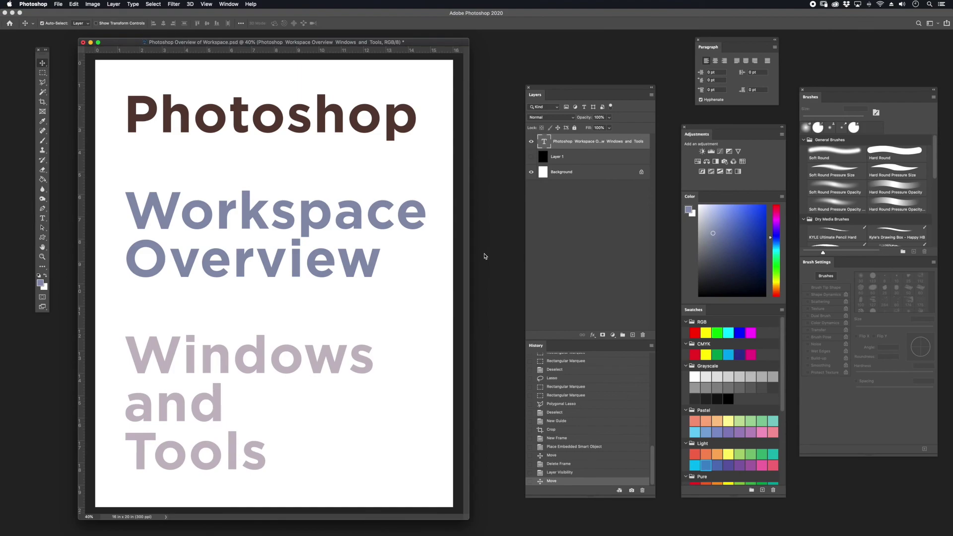
Step: Open the Workspace preferences and switch Open Documents as Tabs on and back off
click(33, 4)
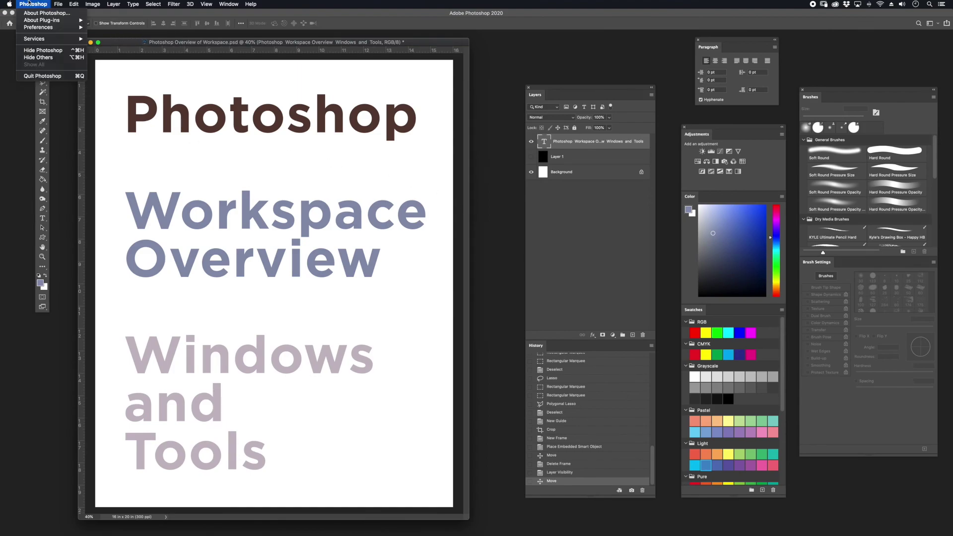
mouse_move(53, 30)
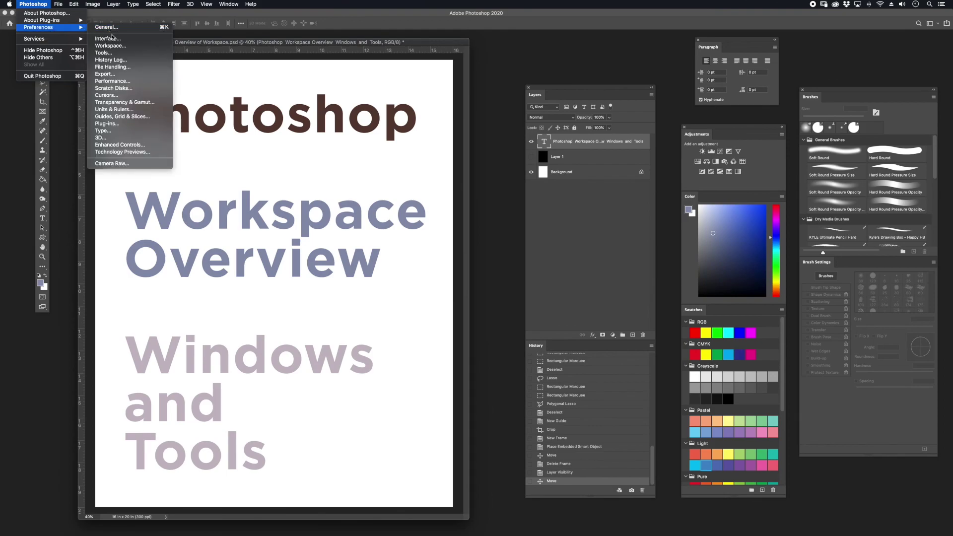
click(121, 47)
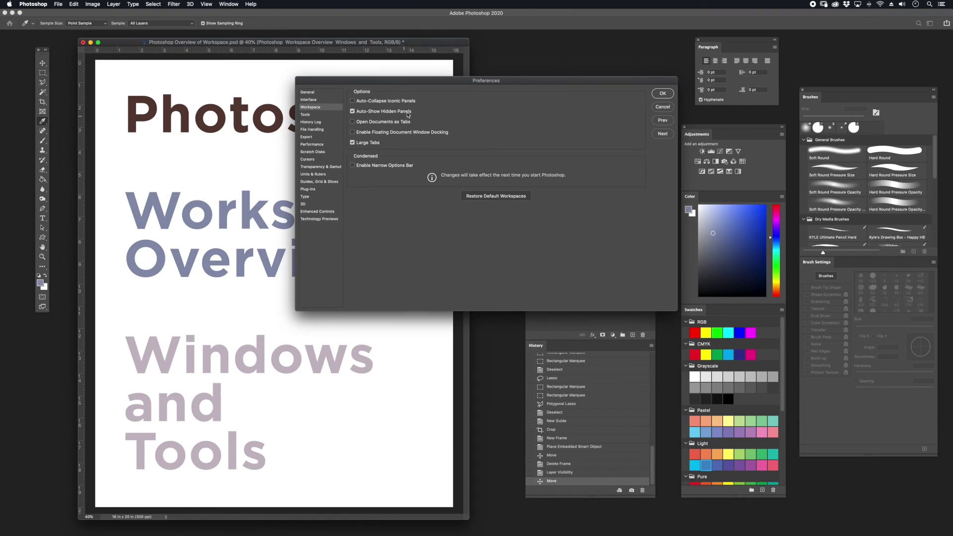
click(353, 123)
click(353, 123)
Step: Review the History States and Cache Levels settings in the Performance preferences and close the preferences
click(319, 144)
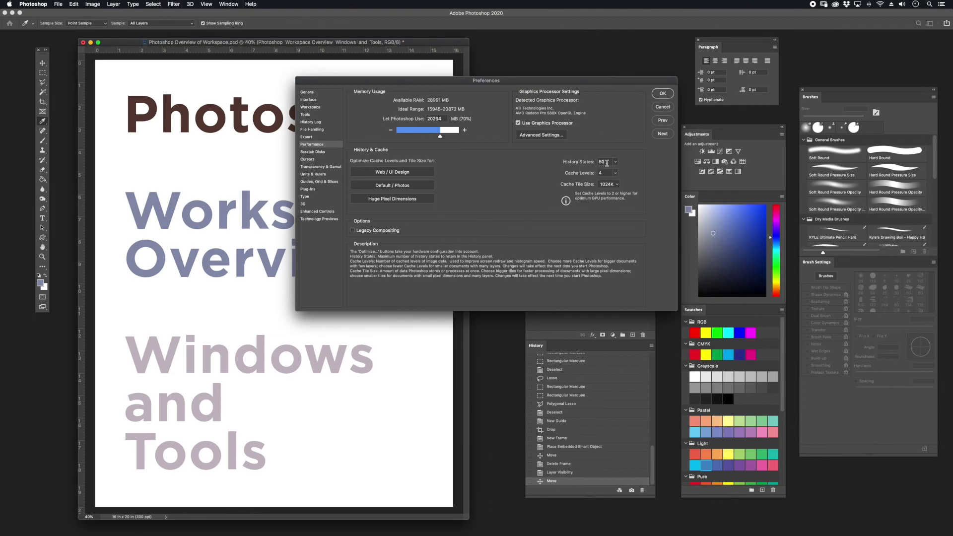
click(616, 162)
drag(616, 173, 616, 175)
click(663, 94)
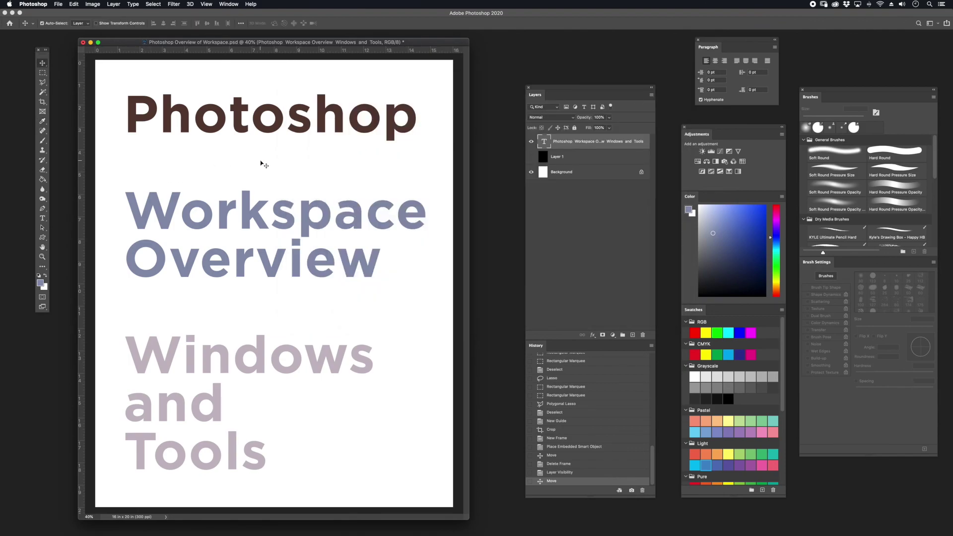